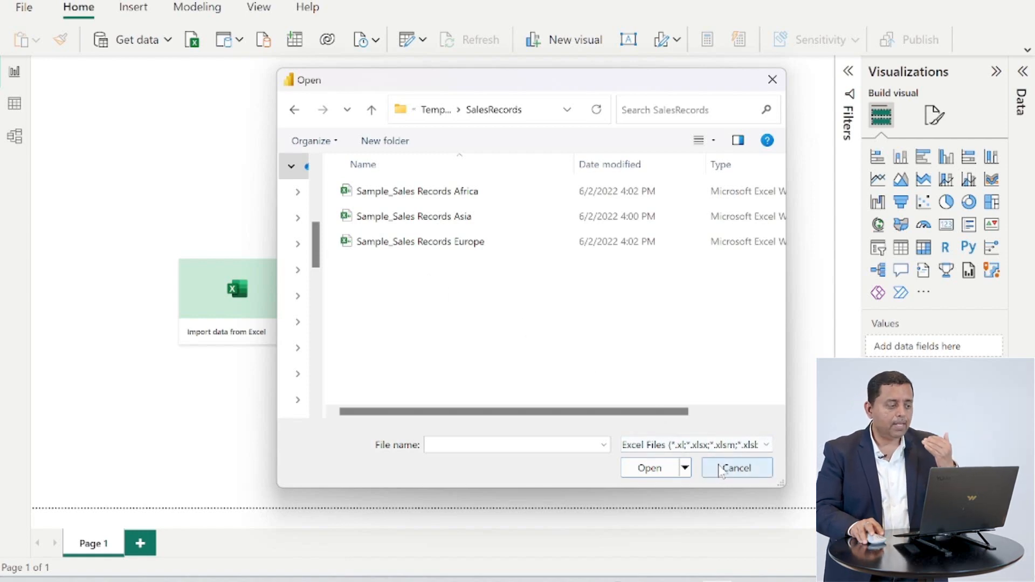
- Cancel the Open dialog and open the SalesRecords folder under Temp_Datasets in File Explorer
{"action": "left_click", "coordinate": [722, 469]}
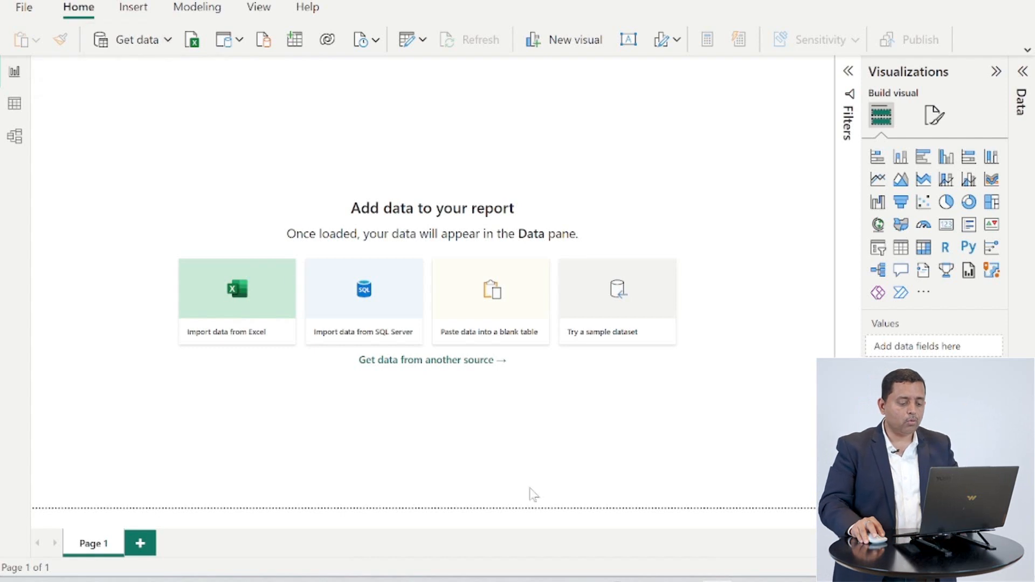
{"action": "mouse_move", "coordinate": [539, 579]}
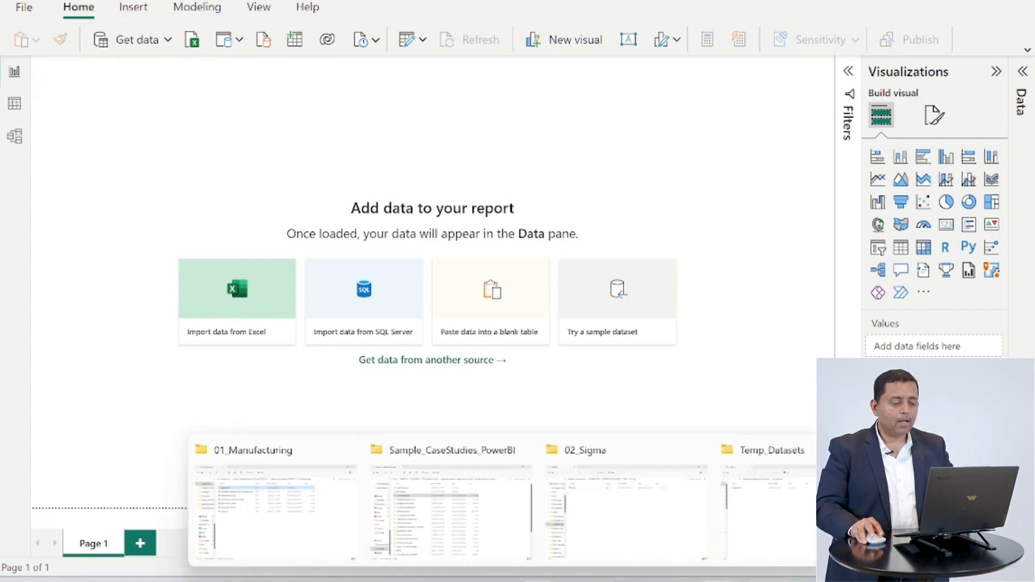
{"action": "left_click", "coordinate": [811, 504]}
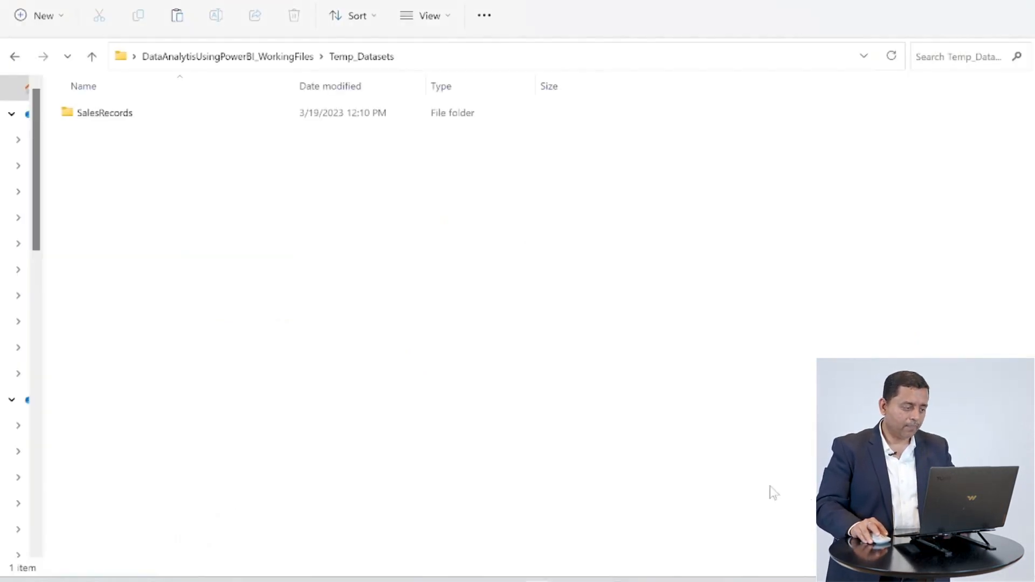
{"action": "double_click", "coordinate": [96, 114]}
- Open the Sample_Sales Records Africa workbook to inspect its columns, then close it
{"action": "double_click", "coordinate": [151, 112]}
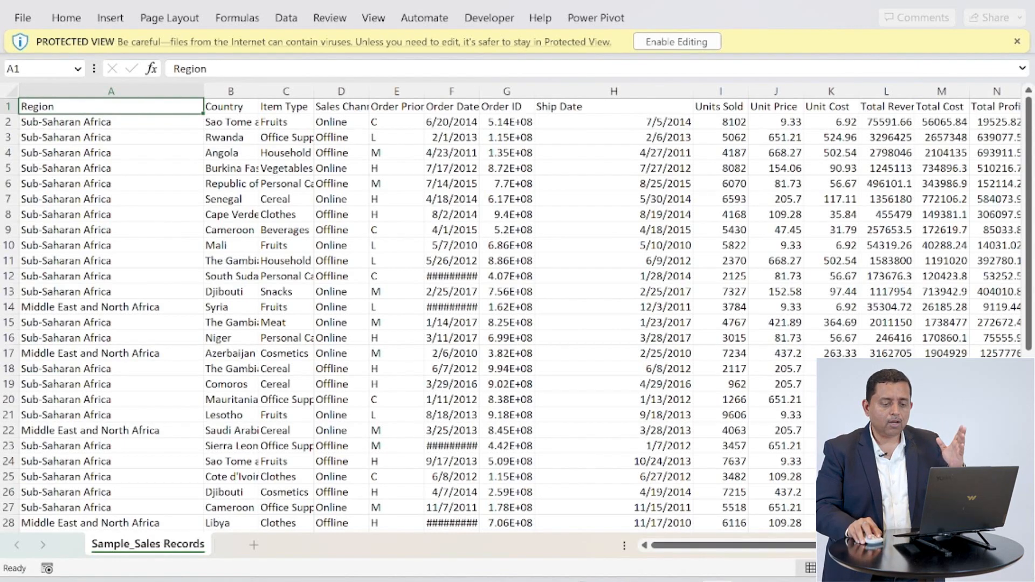
{"action": "scroll", "coordinate": [521, 330], "scroll_direction": "right", "scroll_amount": 1}
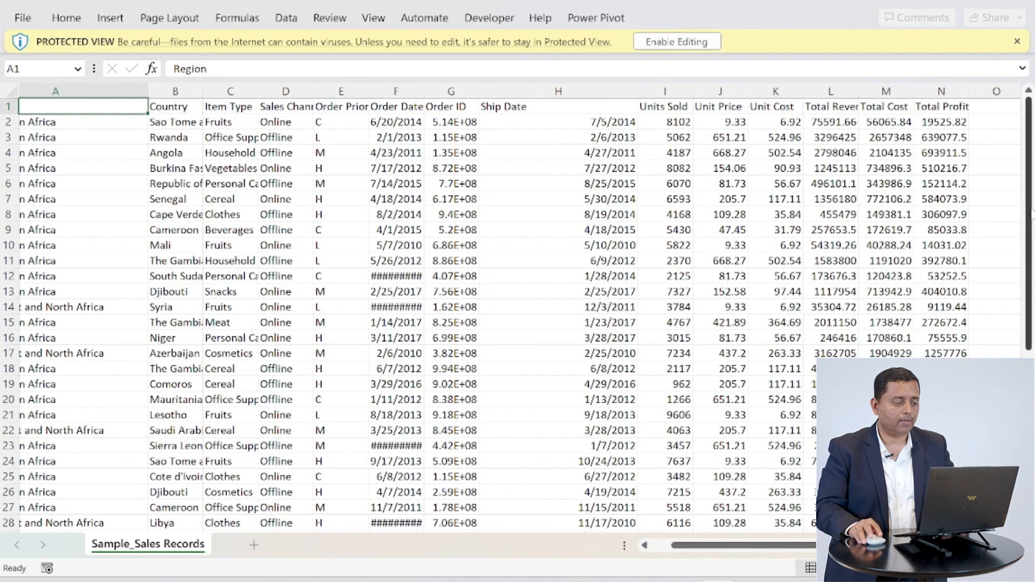
{"action": "left_click", "coordinate": [1023, 4]}
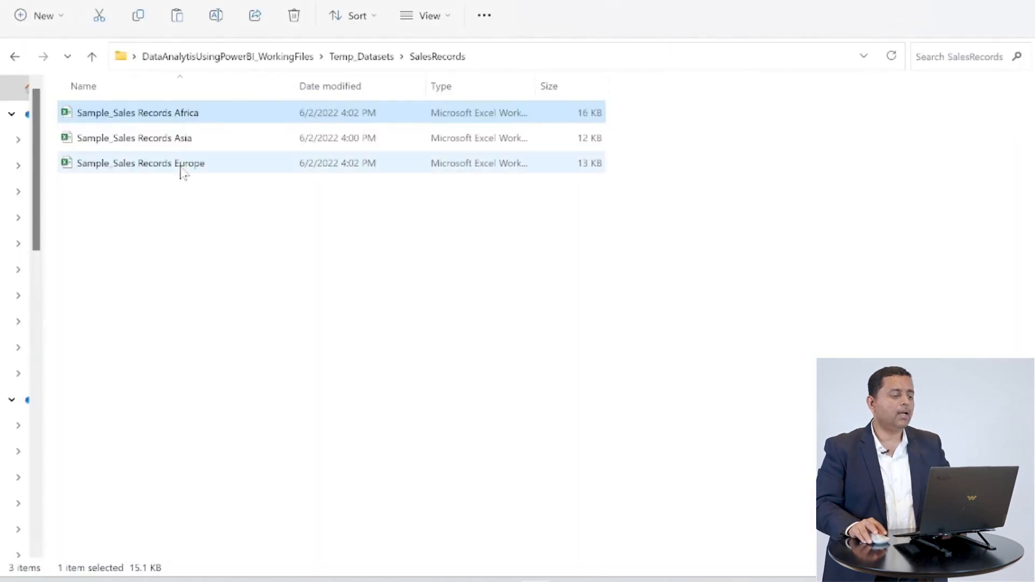
- Open the Sample_Sales Records Asia workbook to inspect its data, then close it
{"action": "double_click", "coordinate": [186, 141]}
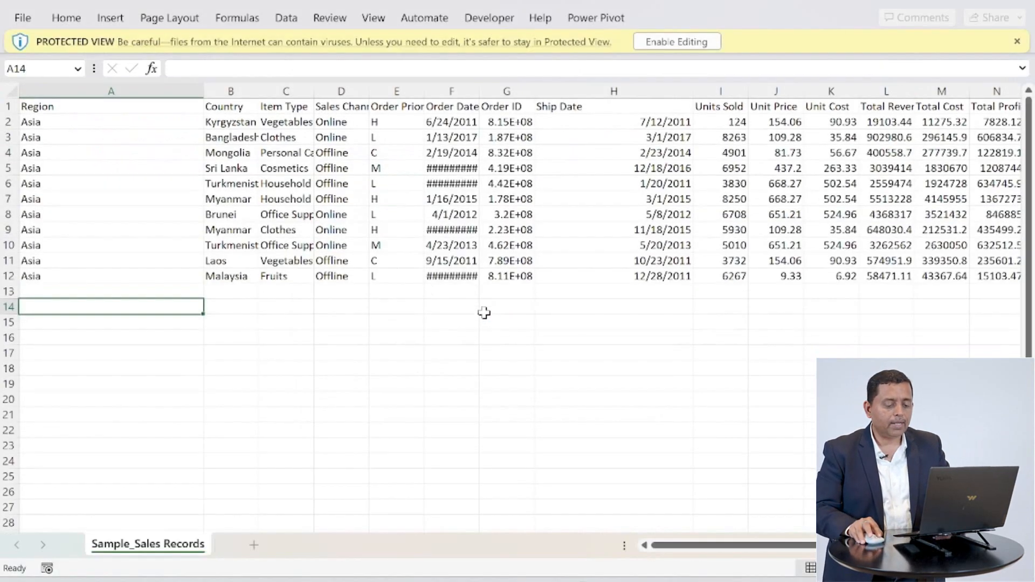
{"action": "left_click_drag", "start_coordinate": [747, 547], "coordinate": [774, 549]}
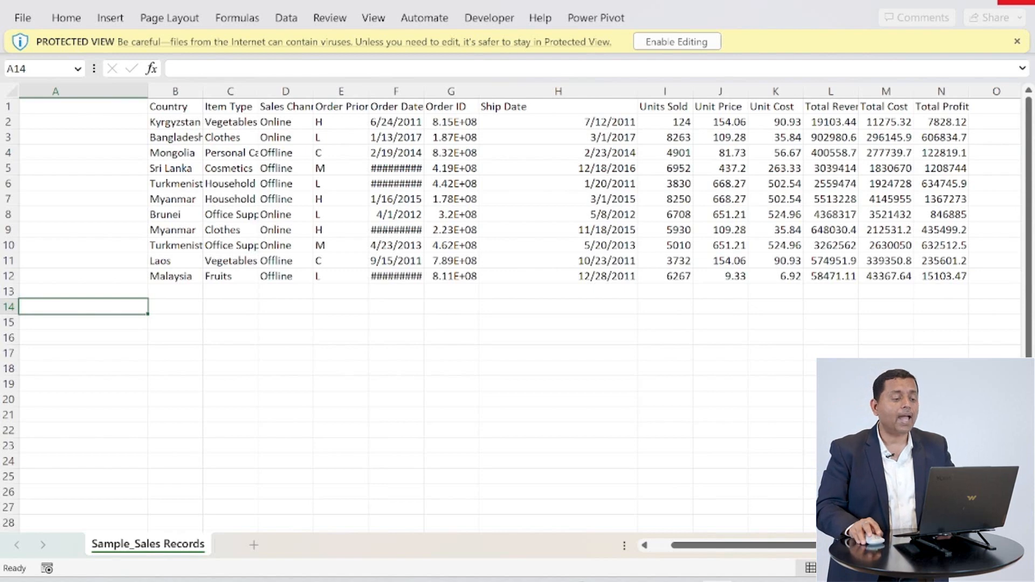
{"action": "left_click", "coordinate": [1019, 2]}
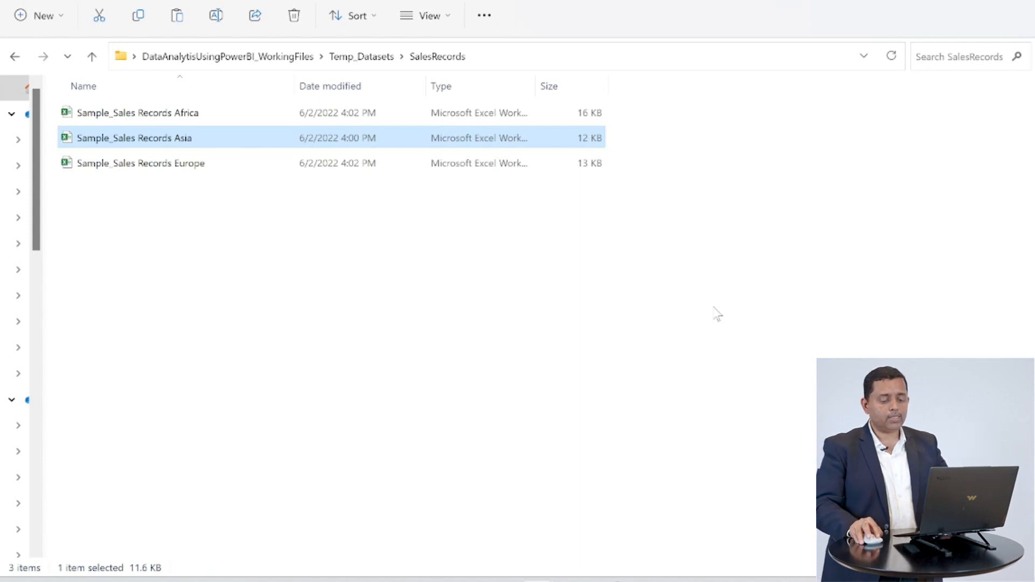
- Return to Power BI and start a new Get Data connection using the Folder source
{"action": "left_click", "coordinate": [726, 555]}
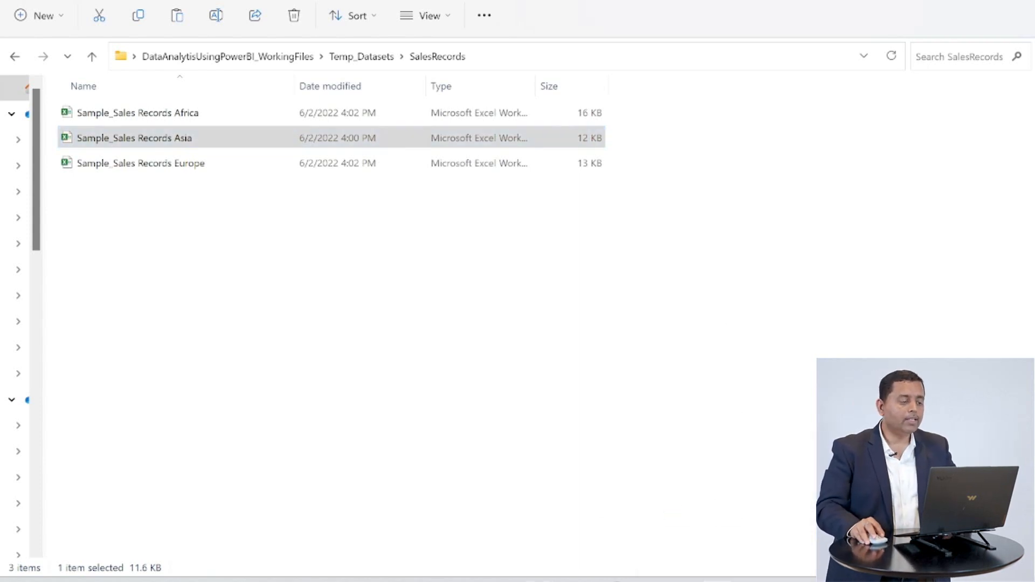
{"action": "left_click", "coordinate": [168, 40]}
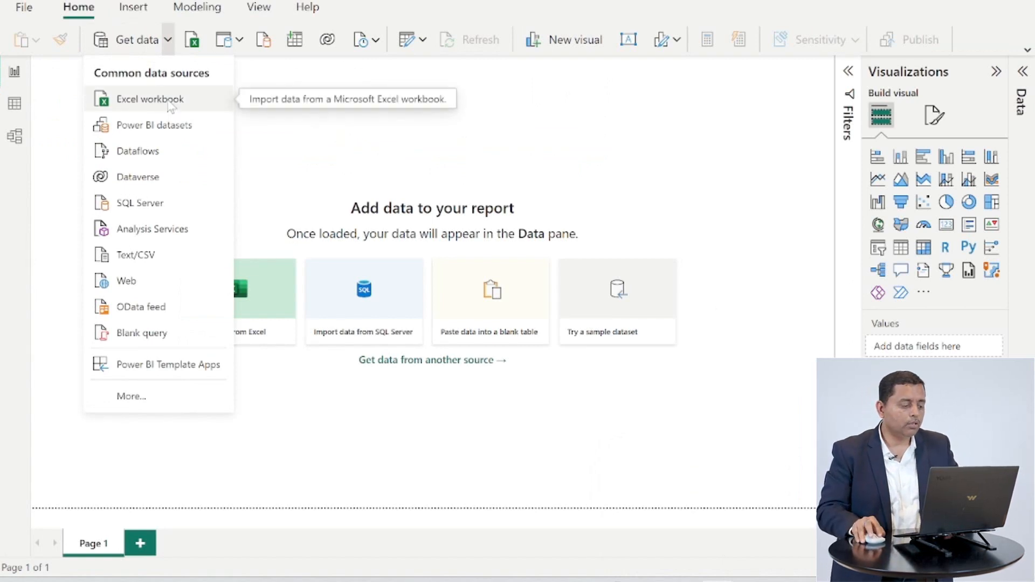
{"action": "left_click", "coordinate": [135, 397]}
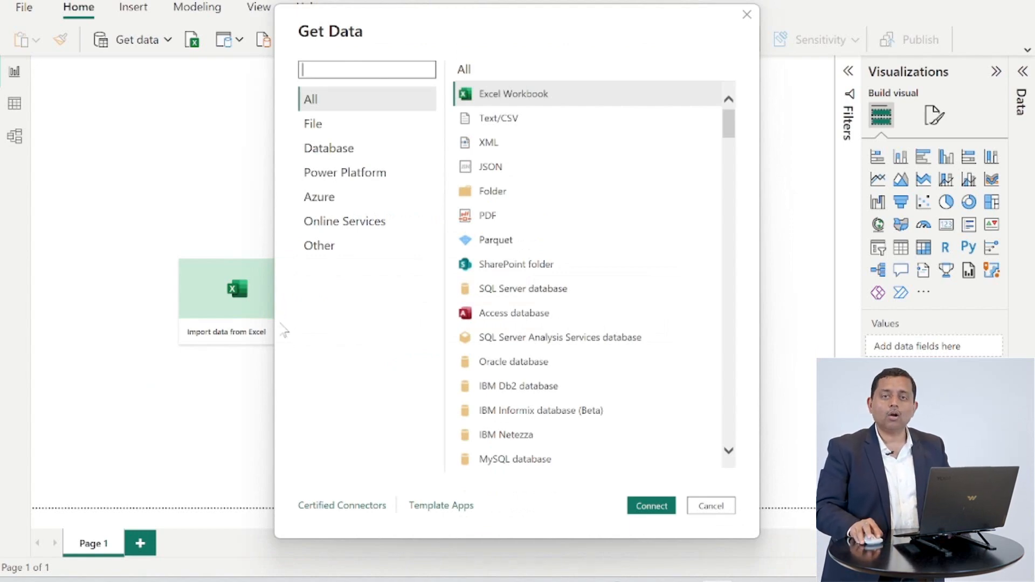
{"action": "left_click", "coordinate": [508, 196]}
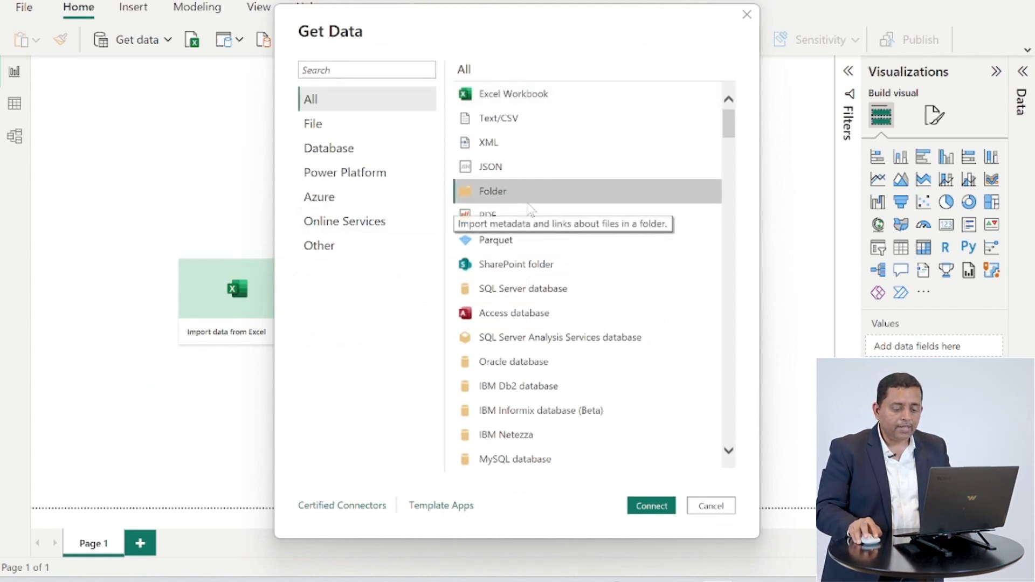
{"action": "left_click", "coordinate": [653, 506]}
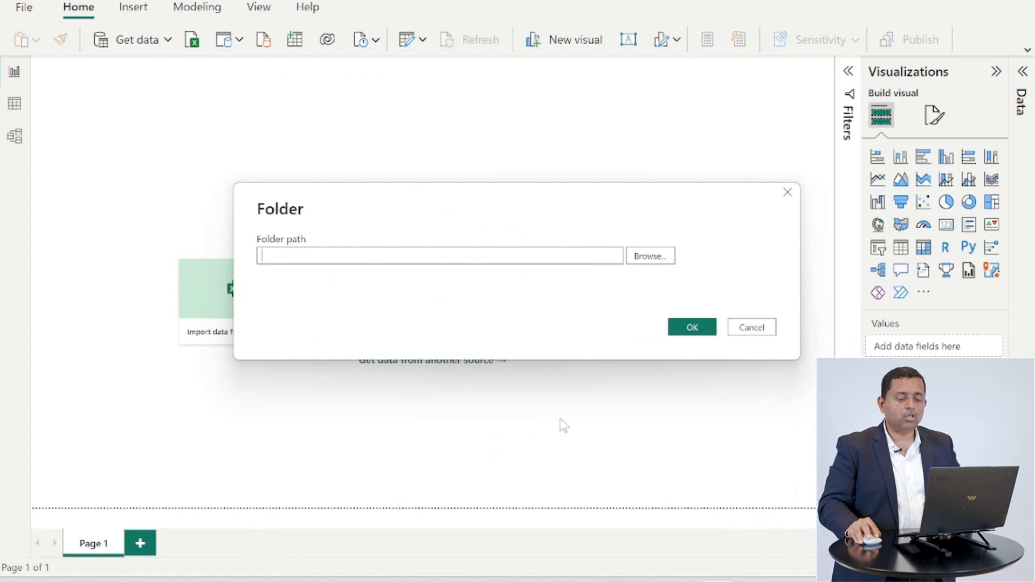
- Browse to Desktop > DataAnalytisUsingPowerBI_WorkingFiles > Temp_Datasets > SalesRecords as the folder path and open it for transformation
{"action": "left_click", "coordinate": [653, 256]}
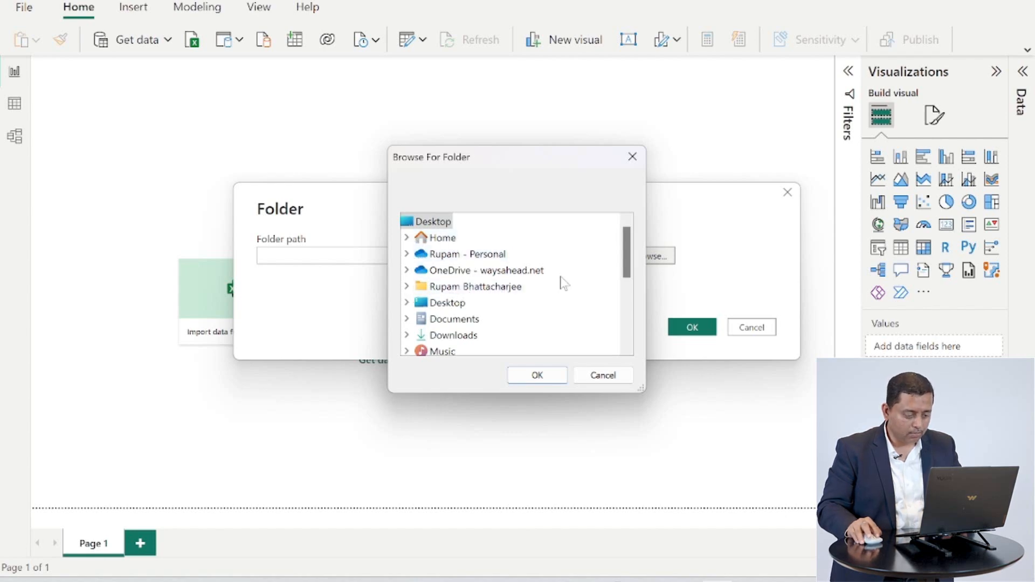
{"action": "left_click", "coordinate": [407, 302]}
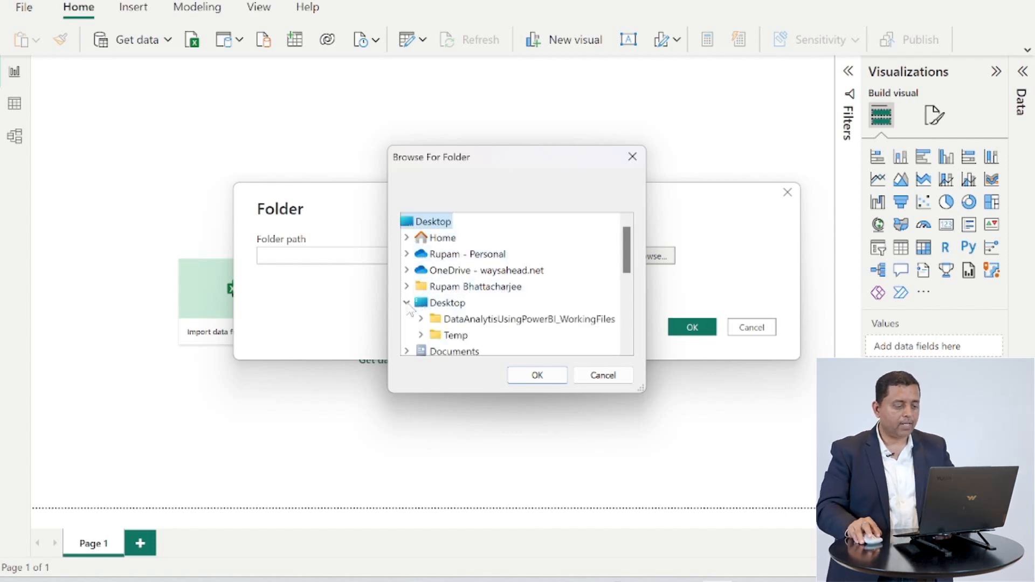
{"action": "left_click", "coordinate": [422, 320]}
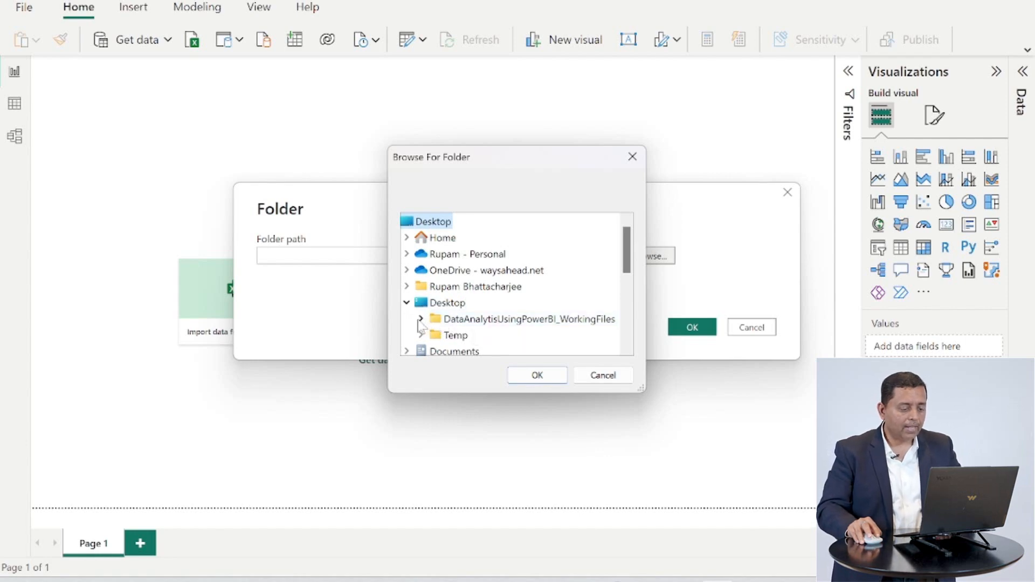
{"action": "left_click", "coordinate": [434, 319]}
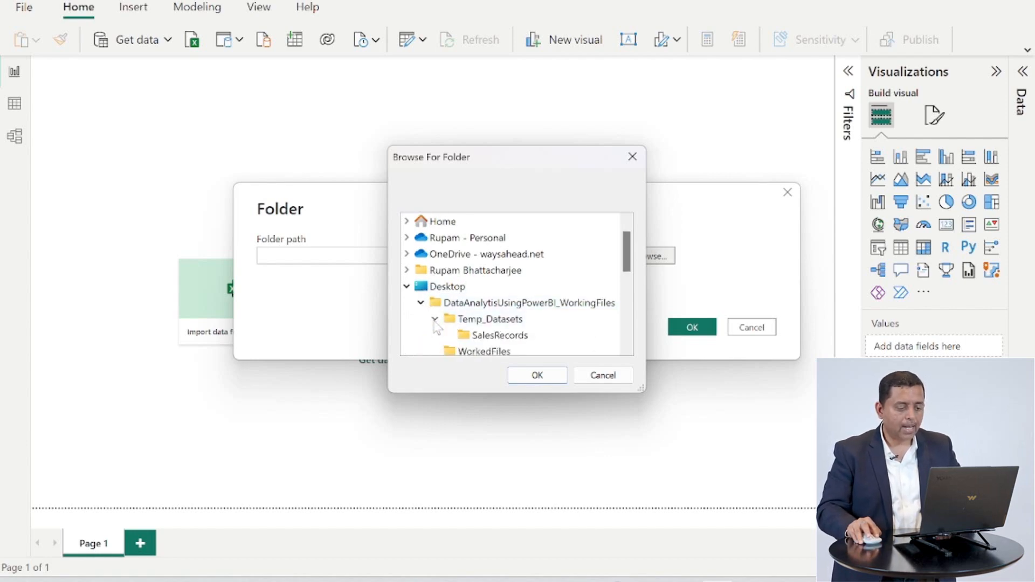
{"action": "left_click", "coordinate": [518, 338]}
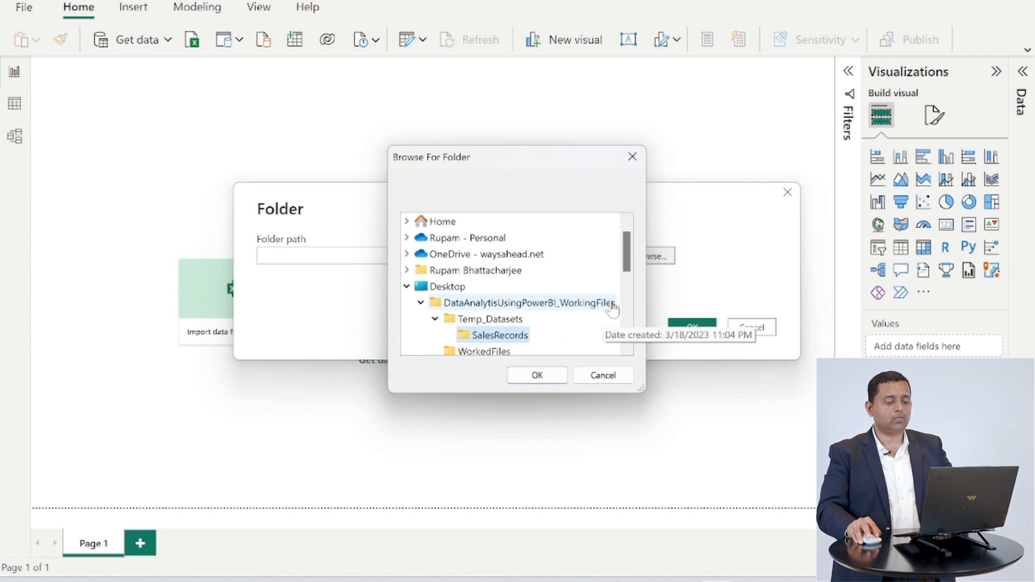
{"action": "left_click", "coordinate": [537, 376]}
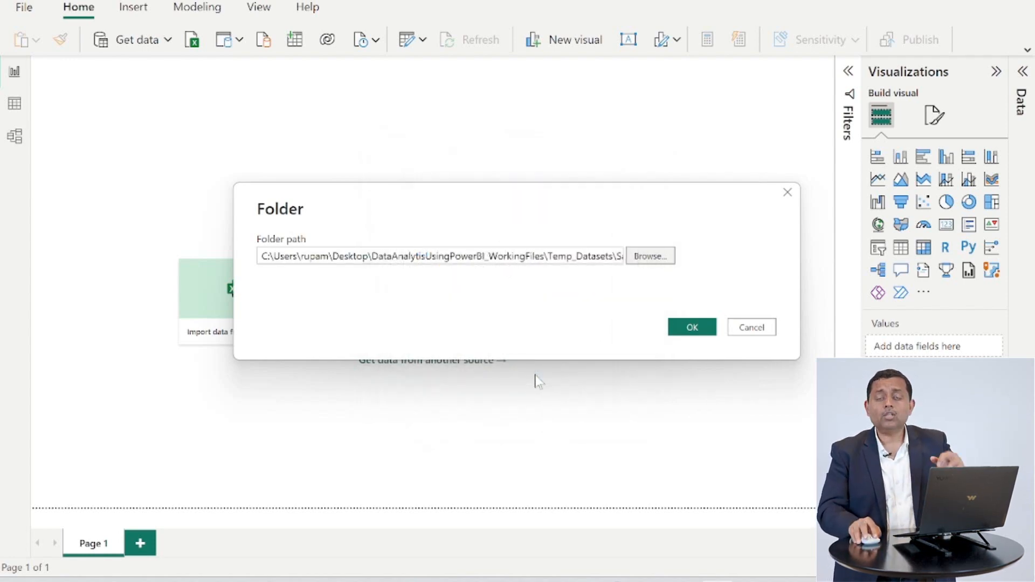
{"action": "left_click", "coordinate": [701, 330]}
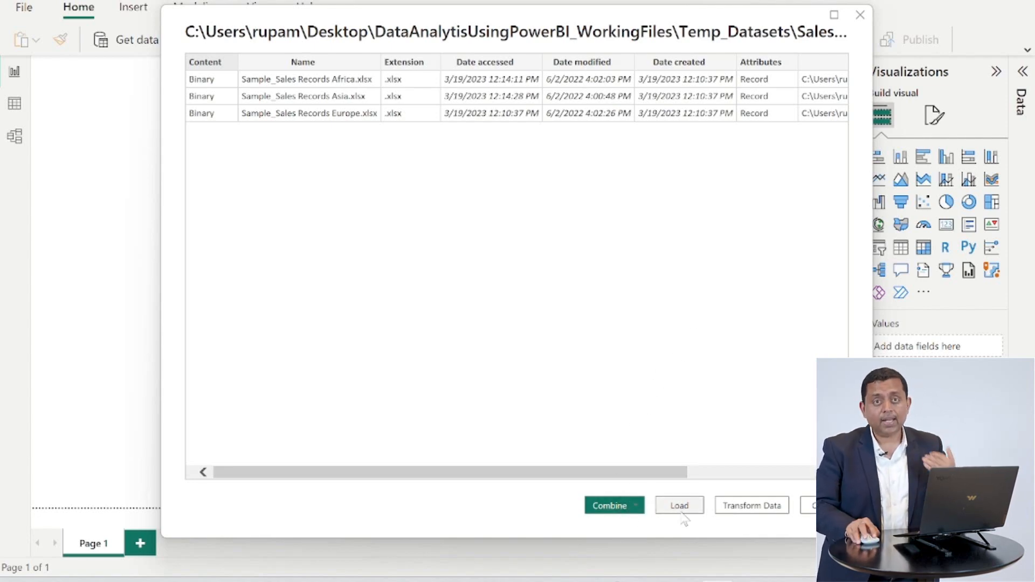
{"action": "left_click", "coordinate": [774, 511]}
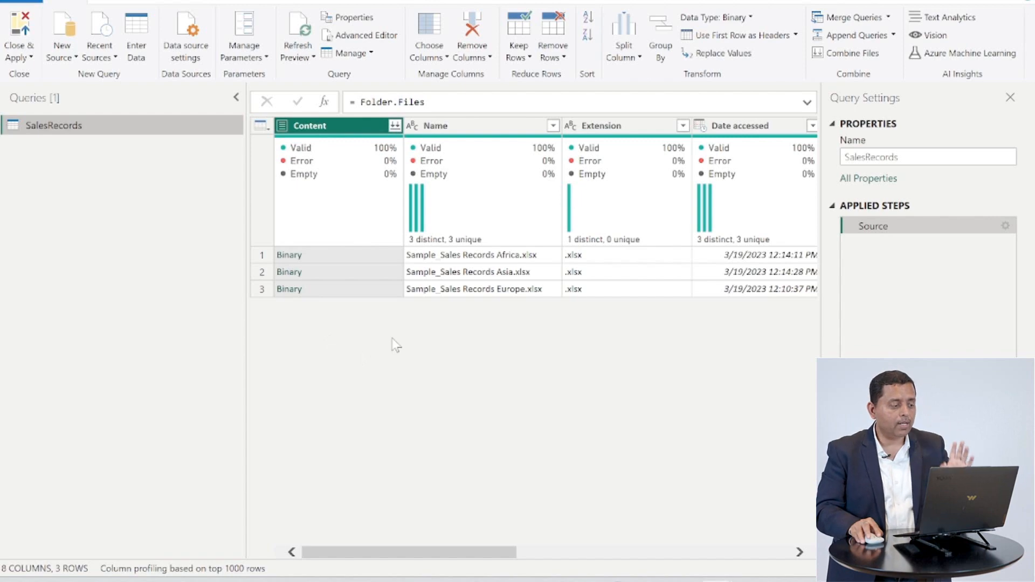
- Rename the query to SalesRecords_Africa
{"action": "double_click", "coordinate": [96, 129]}
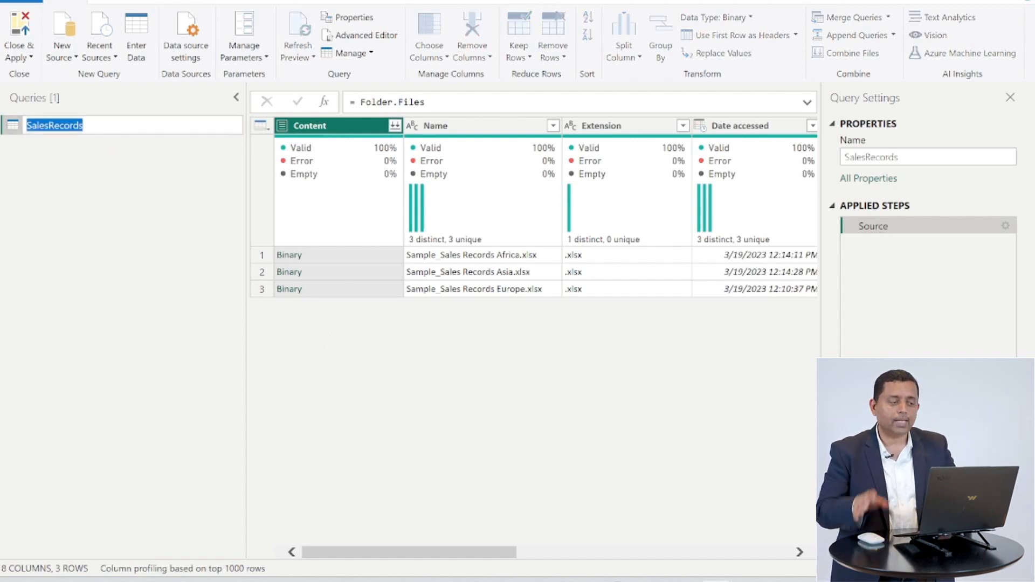
{"action": "key", "text": "Right"}
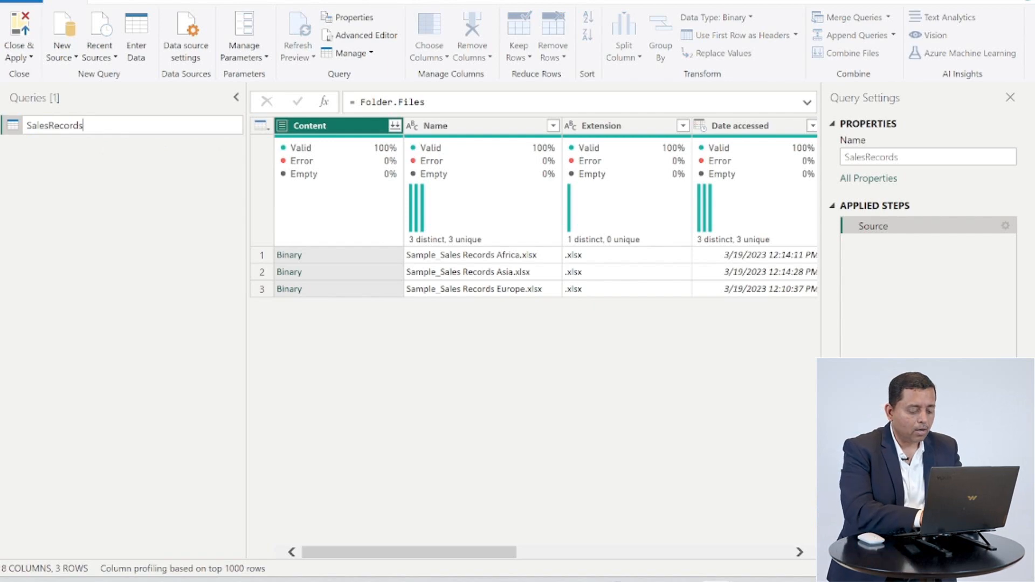
{"action": "type", "text": "_Afria"}
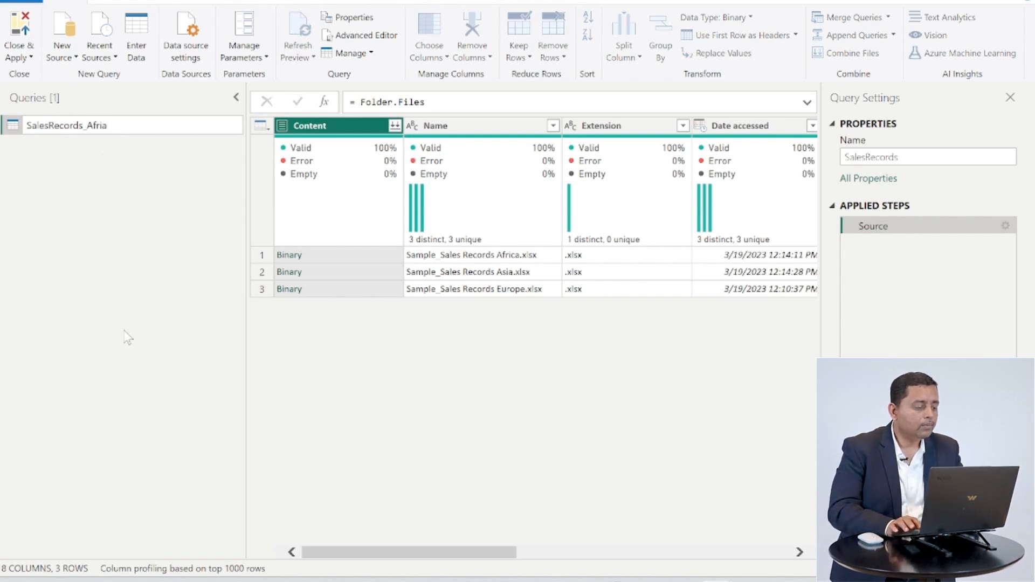
{"action": "key", "text": "Left"}
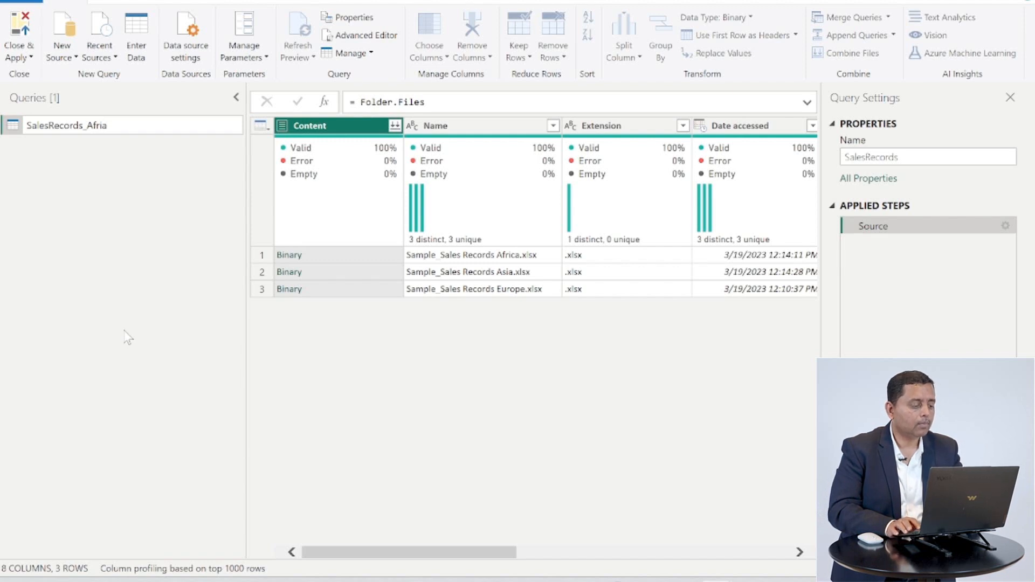
{"action": "type", "text": "c"}
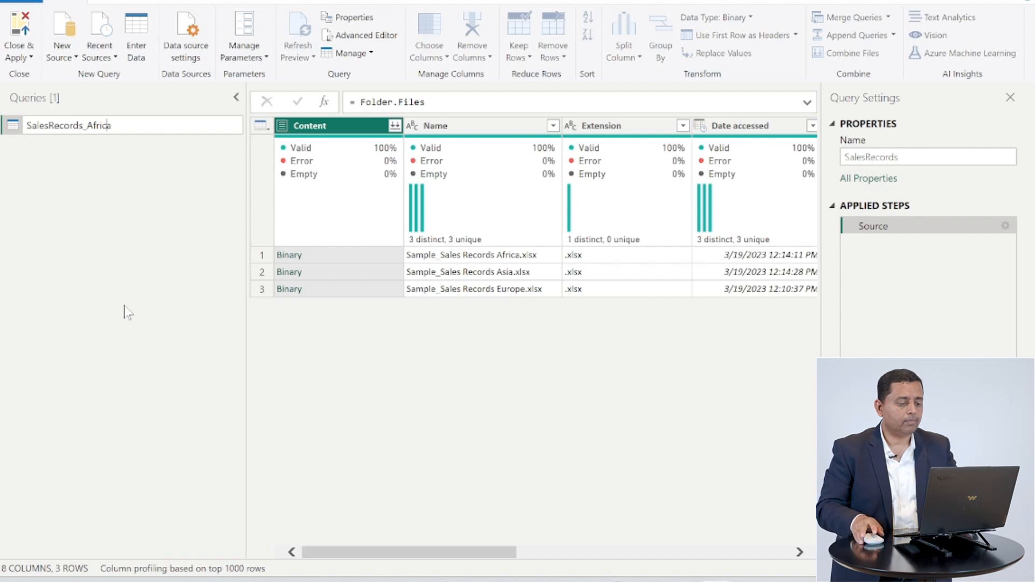
{"action": "key", "text": "Return"}
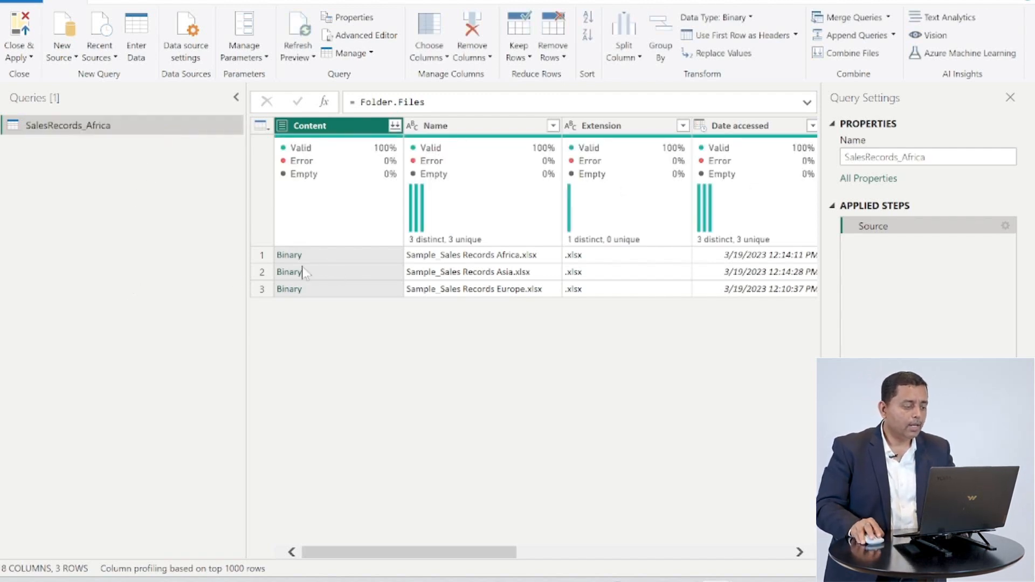
- Duplicate the SalesRecords_Africa query
{"action": "right_click", "coordinate": [96, 126]}
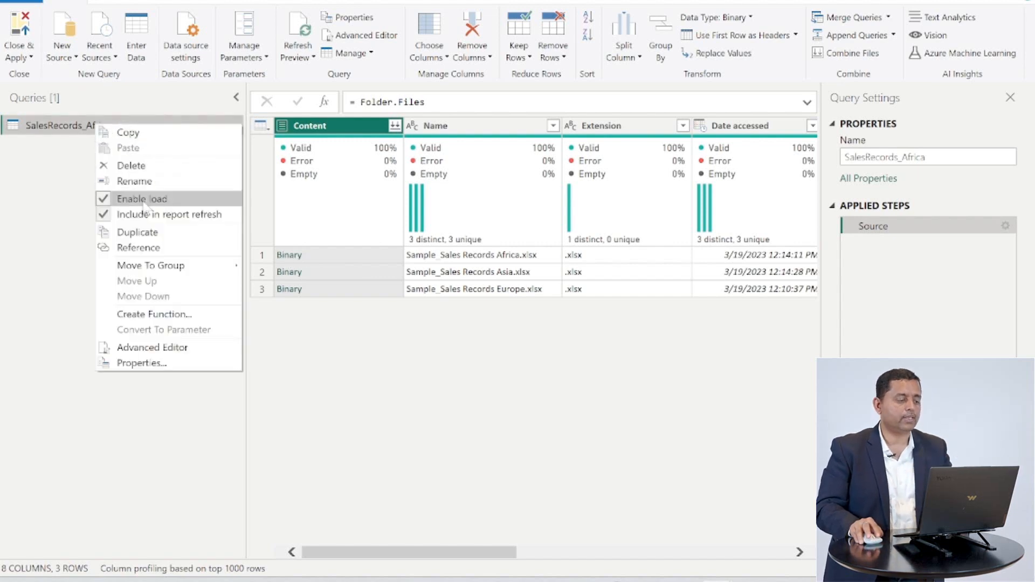
{"action": "left_click", "coordinate": [144, 233]}
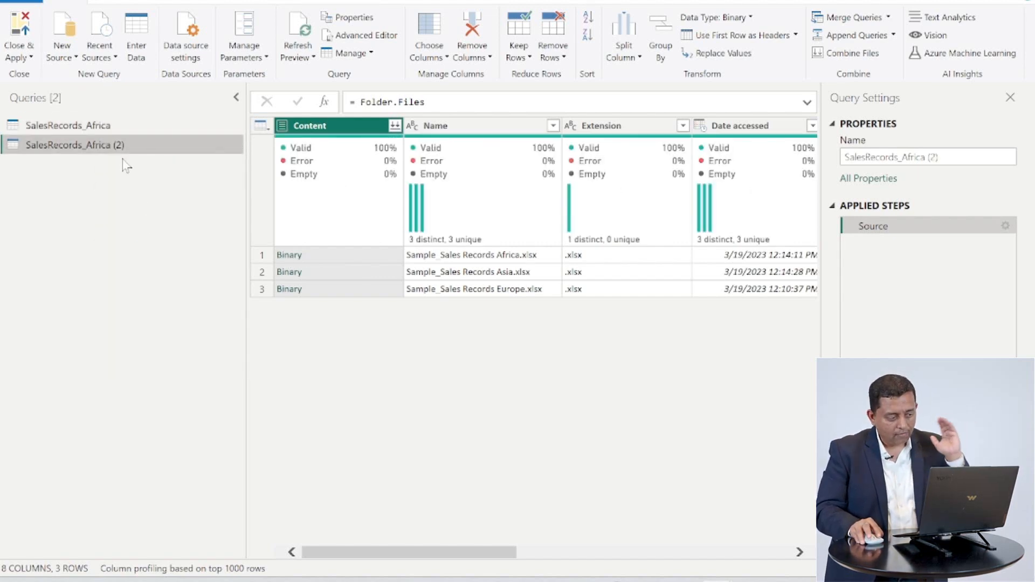
- In SalesRecords_Africa, drill into the Africa file's Sample_Sales Records sheet table and promote the first row to headers
{"action": "left_click", "coordinate": [99, 130]}
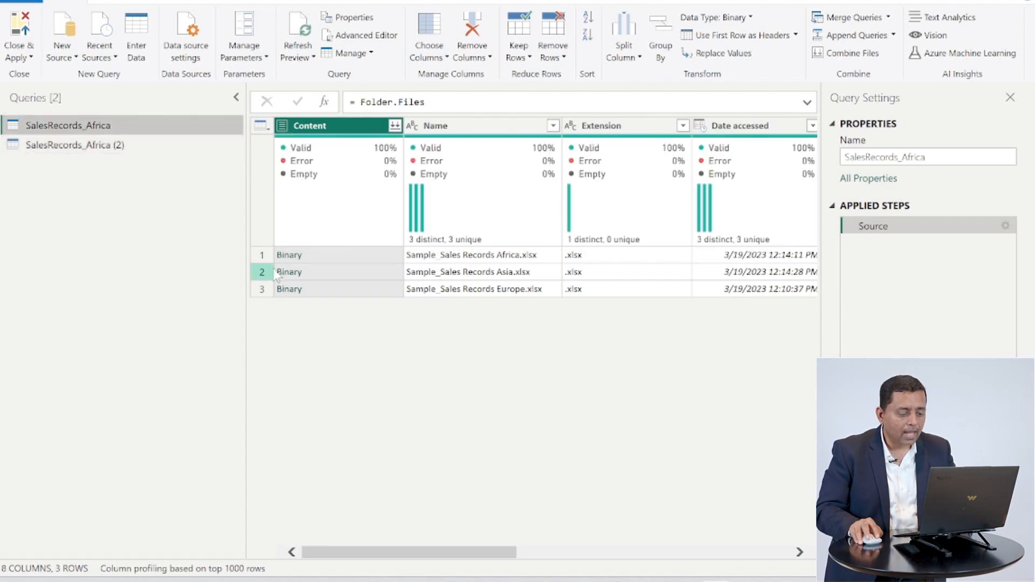
{"action": "left_click", "coordinate": [289, 257]}
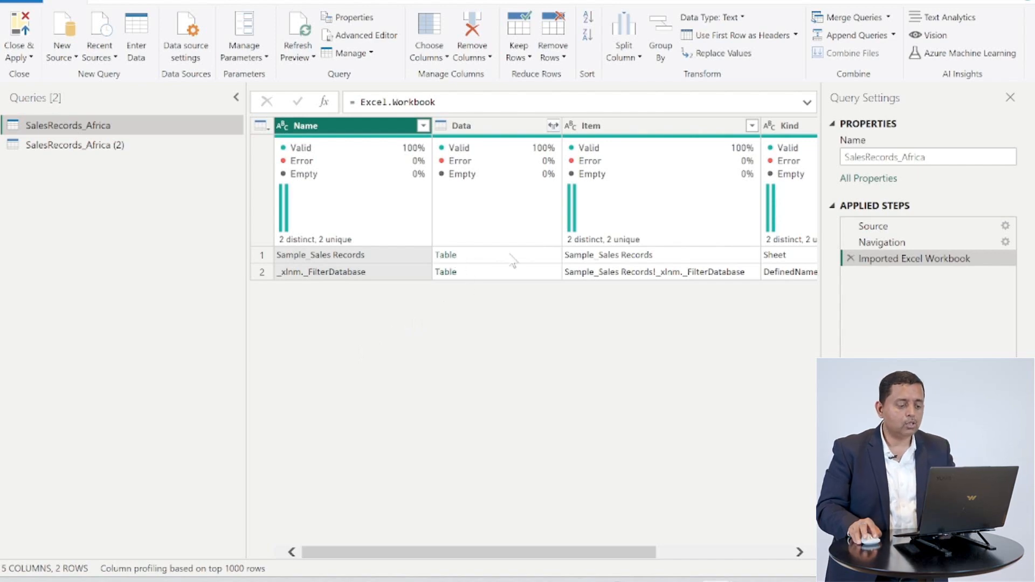
{"action": "left_click", "coordinate": [449, 253]}
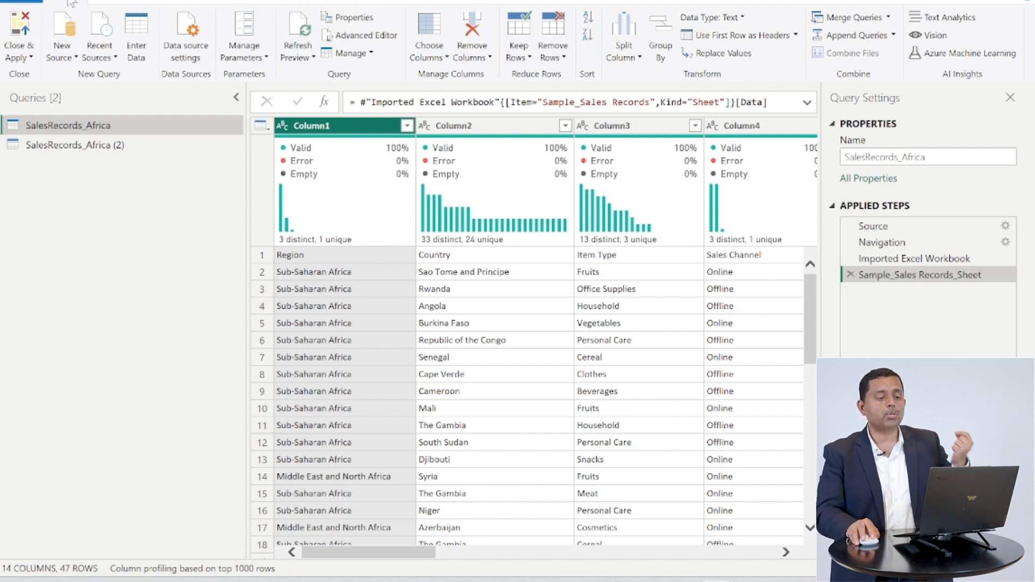
{"action": "left_click", "coordinate": [743, 39]}
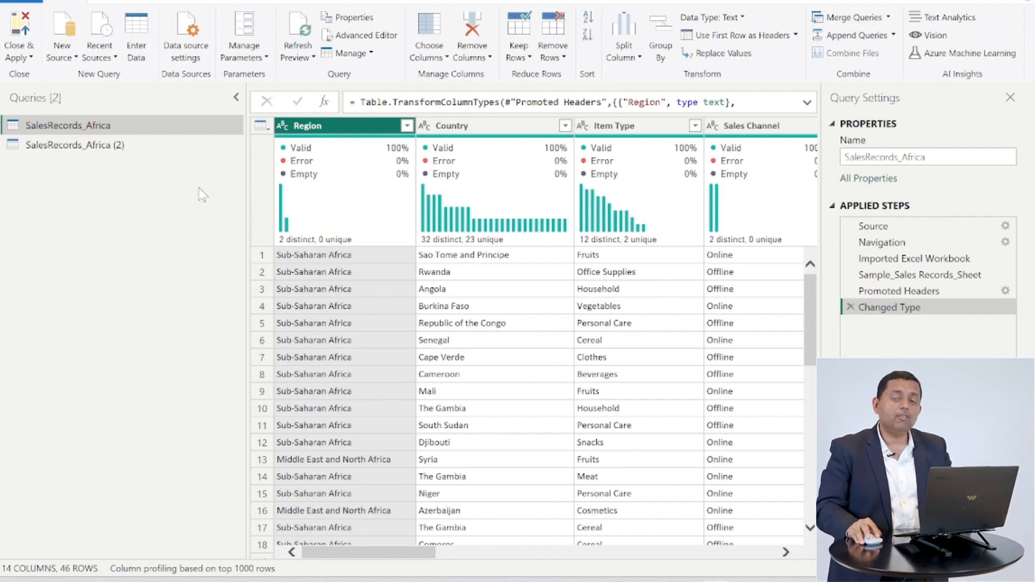
- Duplicate the SalesRecords_Africa (2) query
{"action": "double_click", "coordinate": [134, 146]}
{"action": "left_click", "coordinate": [143, 168]}
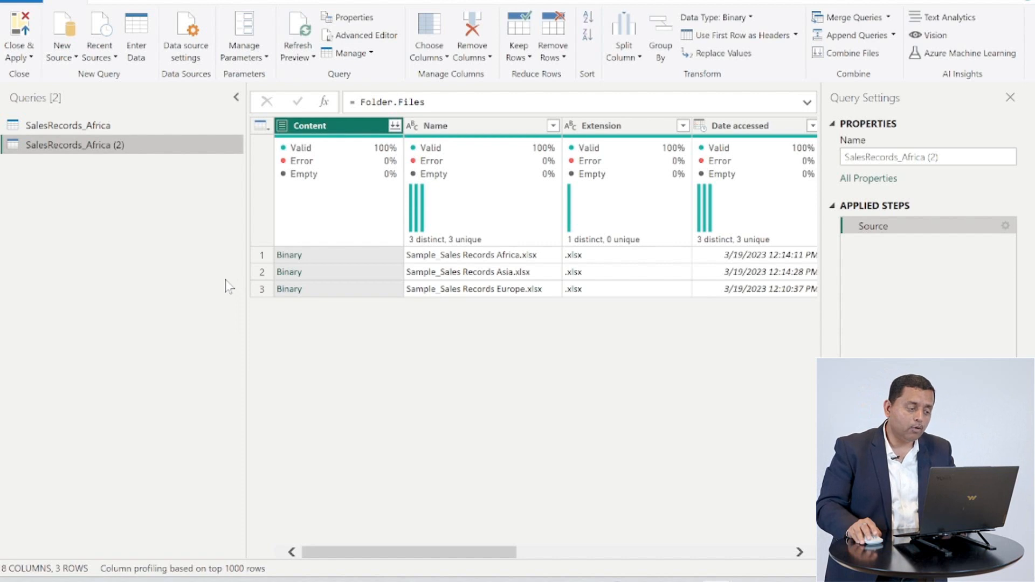
{"action": "right_click", "coordinate": [142, 146]}
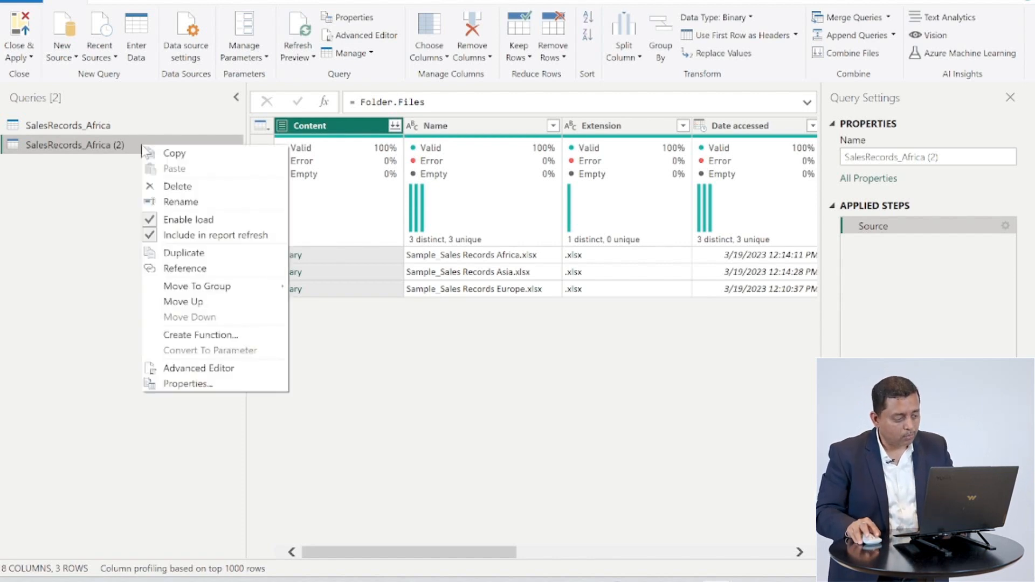
{"action": "left_click", "coordinate": [186, 253]}
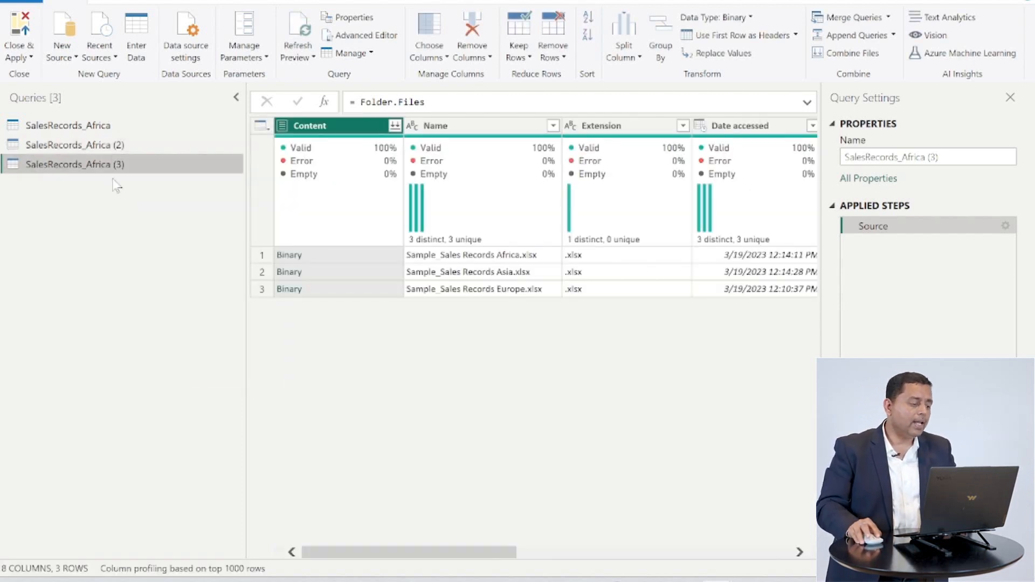
- Rename the SalesRecords_Africa (2) query to SalesRecords_Asia
{"action": "left_click", "coordinate": [111, 148]}
{"action": "left_click", "coordinate": [111, 147]}
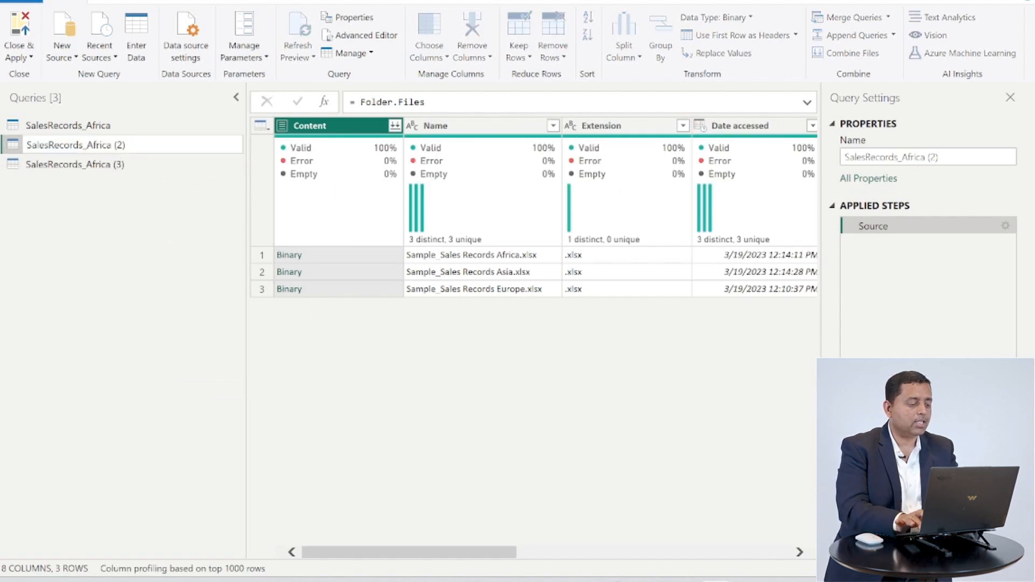
{"action": "key", "text": "BackSpace"}
{"action": "key", "text": "BackSpace"}
{"action": "key", "text": "BackSpace"}
{"action": "key", "text": "BackSpace"}
{"action": "key", "text": "BackSpace"}
{"action": "key", "text": "BackSpace"}
{"action": "key", "text": "BackSpace"}
{"action": "key", "text": "BackSpace"}
{"action": "key", "text": "BackSpace"}
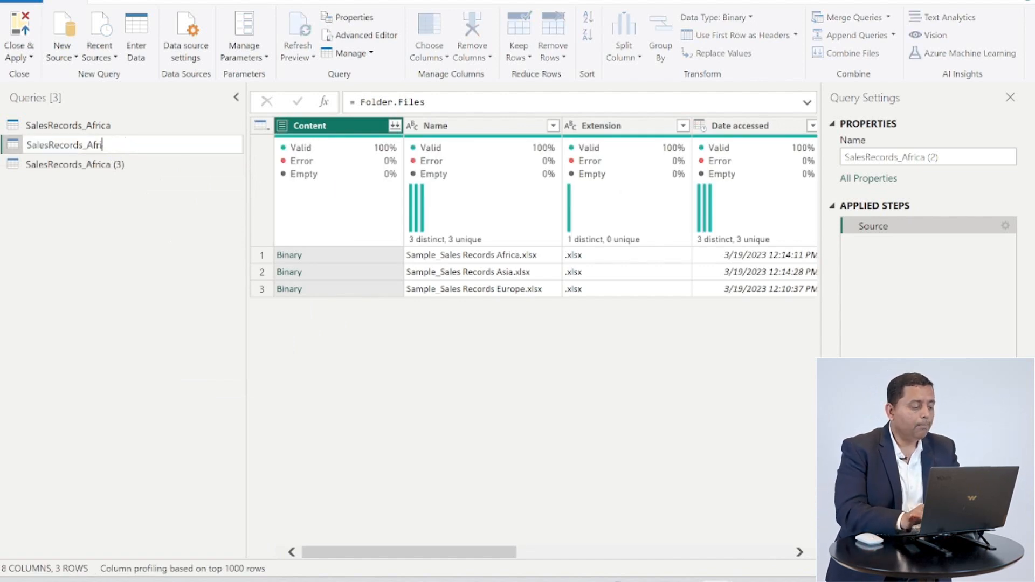
{"action": "type", "text": "sia"}
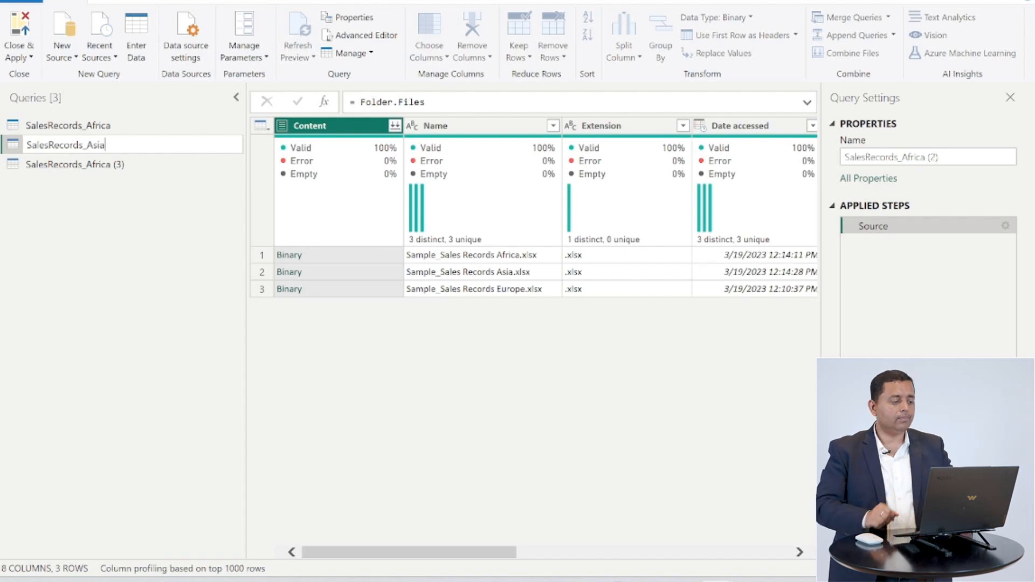
{"action": "key", "text": "Return"}
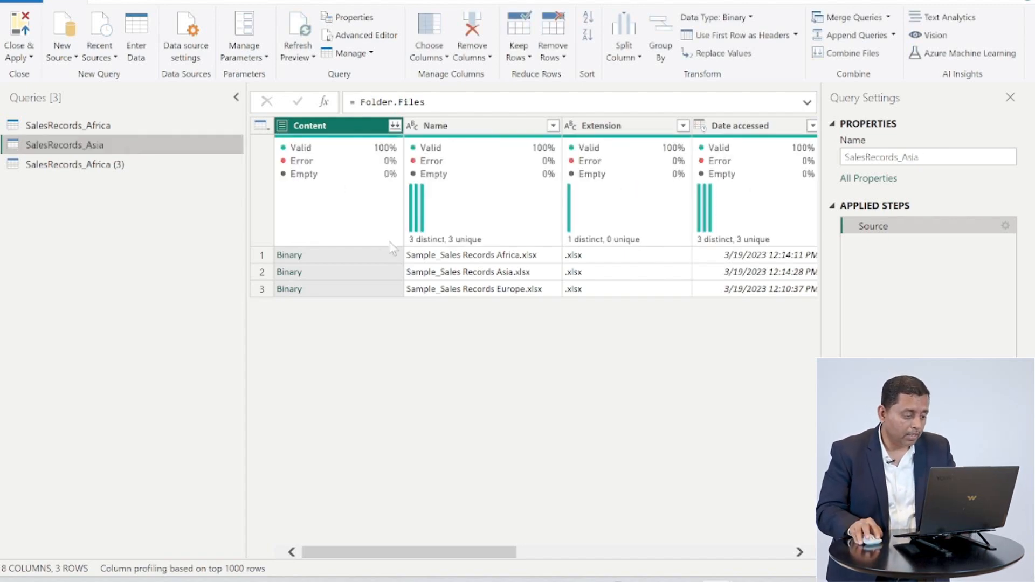
- In SalesRecords_Asia, drill into the Asia file's Sample_Sales Records sheet table and promote the first row to headers
{"action": "left_click", "coordinate": [289, 271]}
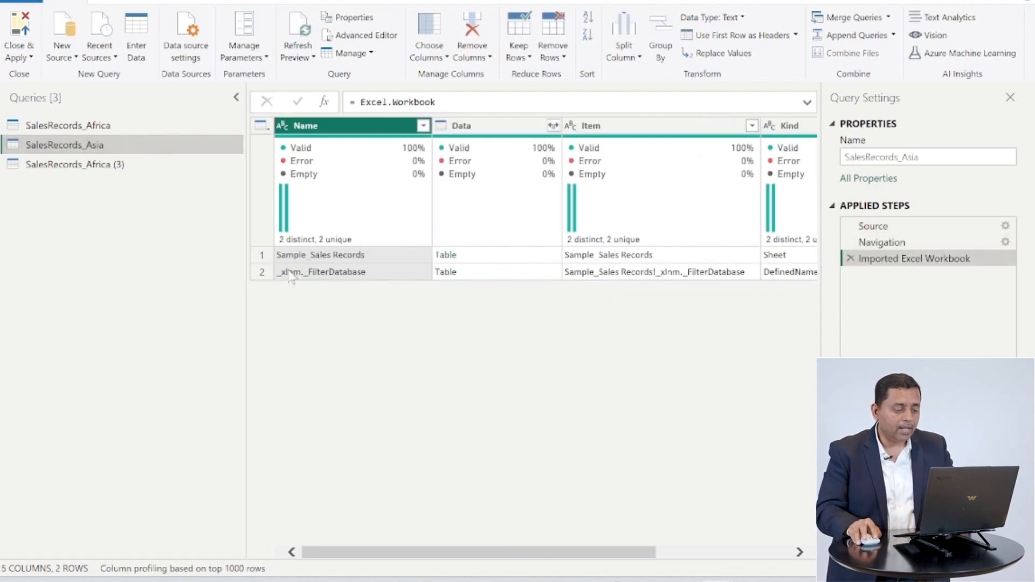
{"action": "left_click", "coordinate": [446, 257]}
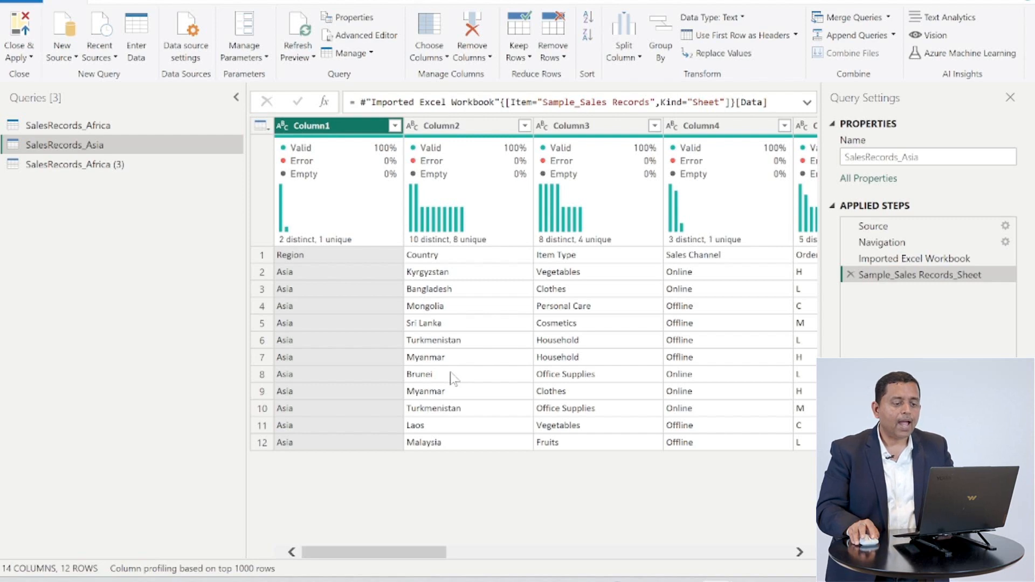
{"action": "left_click", "coordinate": [723, 40]}
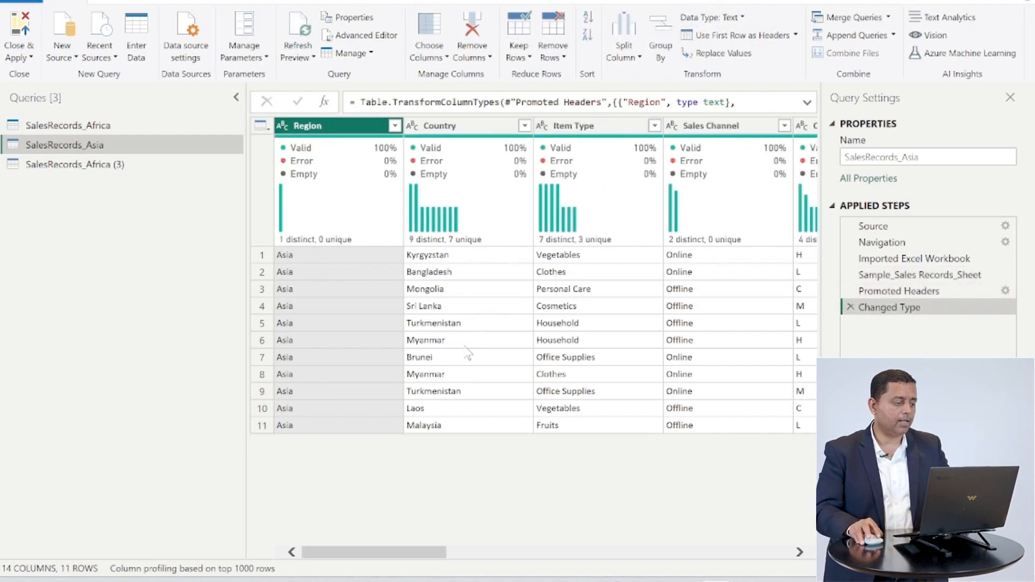
- Rename the SalesRecords_Africa (3) query to SalesRecords_Europe
{"action": "left_click", "coordinate": [70, 166]}
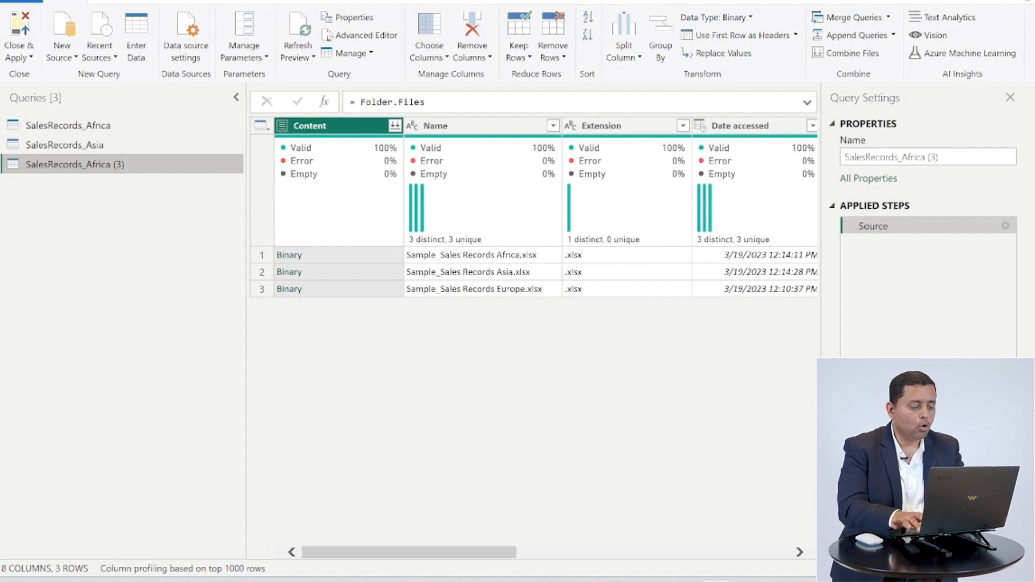
{"action": "double_click", "coordinate": [129, 171]}
{"action": "key", "text": "End"}
{"action": "key", "text": "BackSpace"}
{"action": "key", "text": "BackSpace"}
{"action": "key", "text": "BackSpace"}
{"action": "key", "text": "BackSpace"}
{"action": "key", "text": "BackSpace"}
{"action": "key", "text": "BackSpace"}
{"action": "key", "text": "BackSpace"}
{"action": "key", "text": "BackSpace"}
{"action": "key", "text": "BackSpace"}
{"action": "key", "text": "BackSpace"}
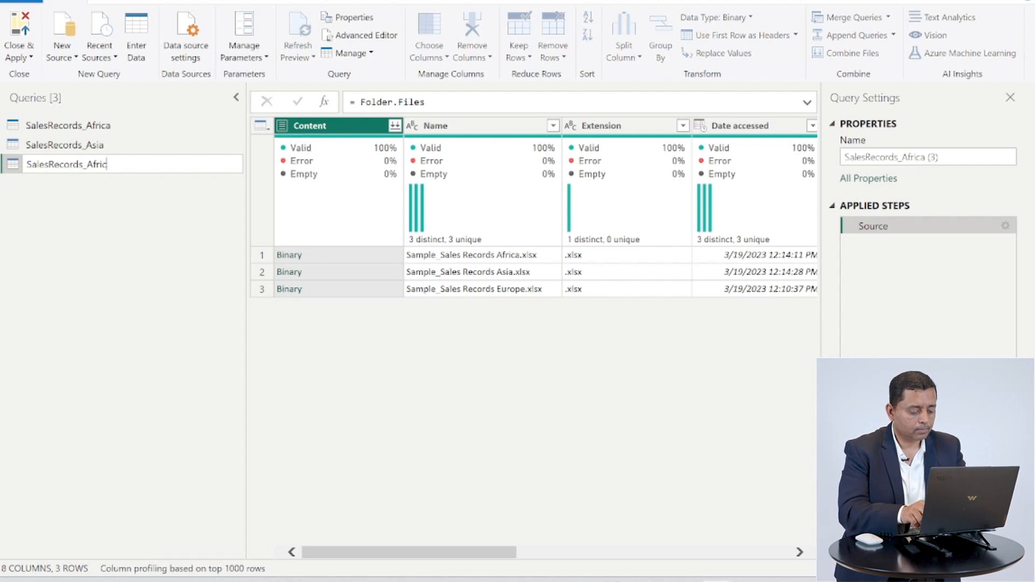
{"action": "type", "text": "E"}
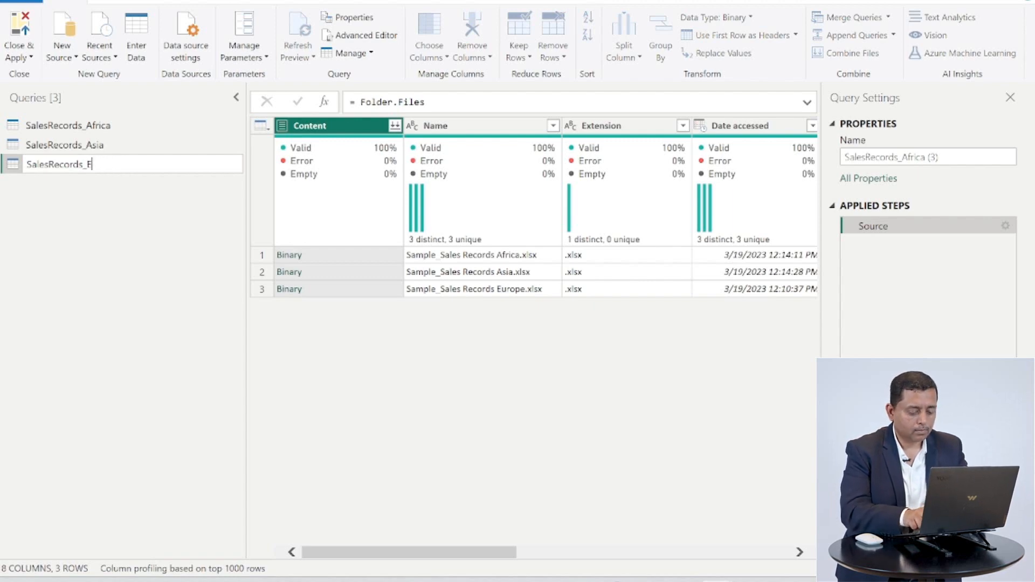
{"action": "type", "text": "urope"}
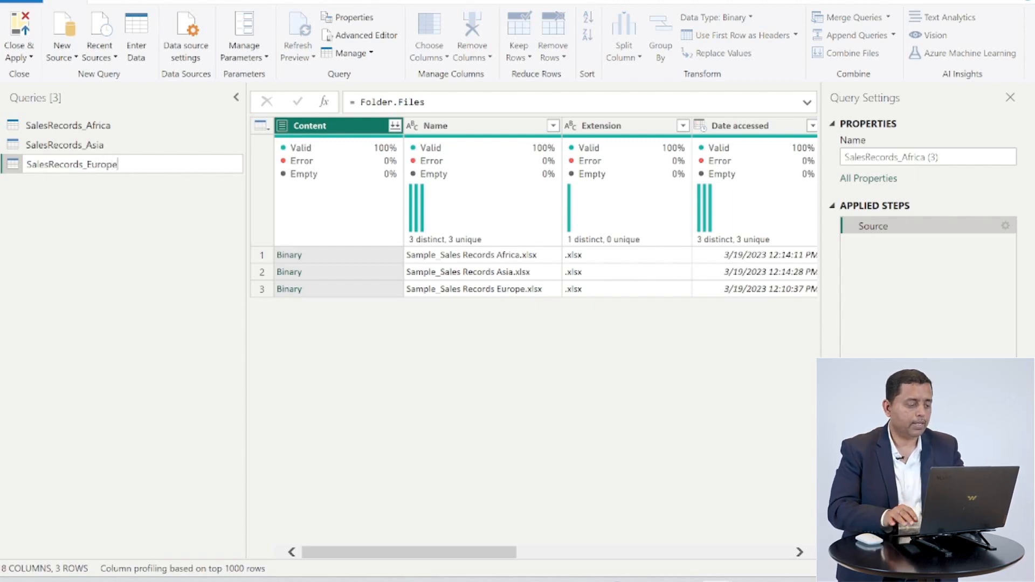
{"action": "key", "text": "Return"}
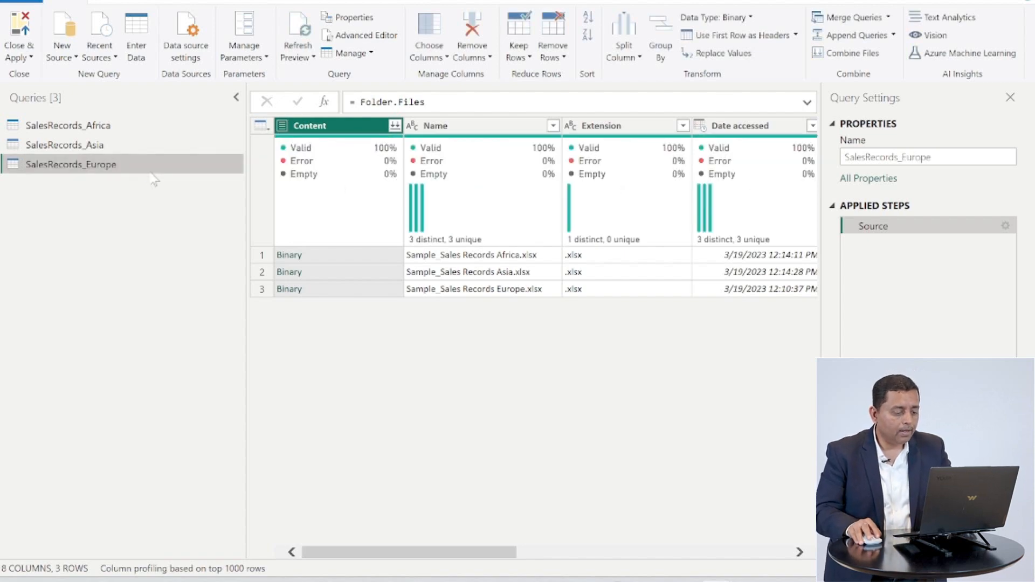
- In SalesRecords_Europe, drill into the Europe file's Sample_Sales Records sheet table and promote the first row to headers
{"action": "left_click", "coordinate": [289, 289]}
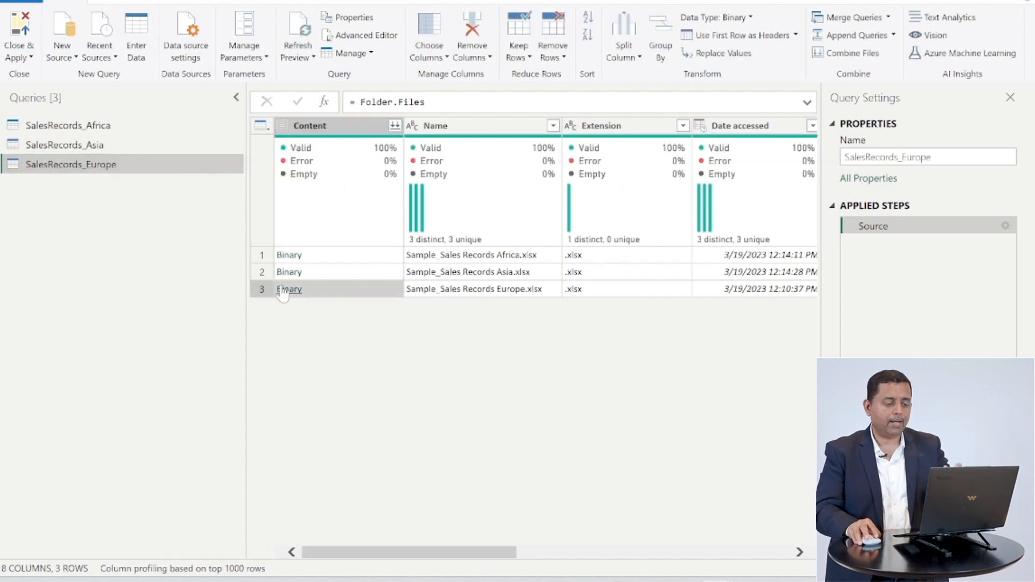
{"action": "left_click", "coordinate": [446, 255]}
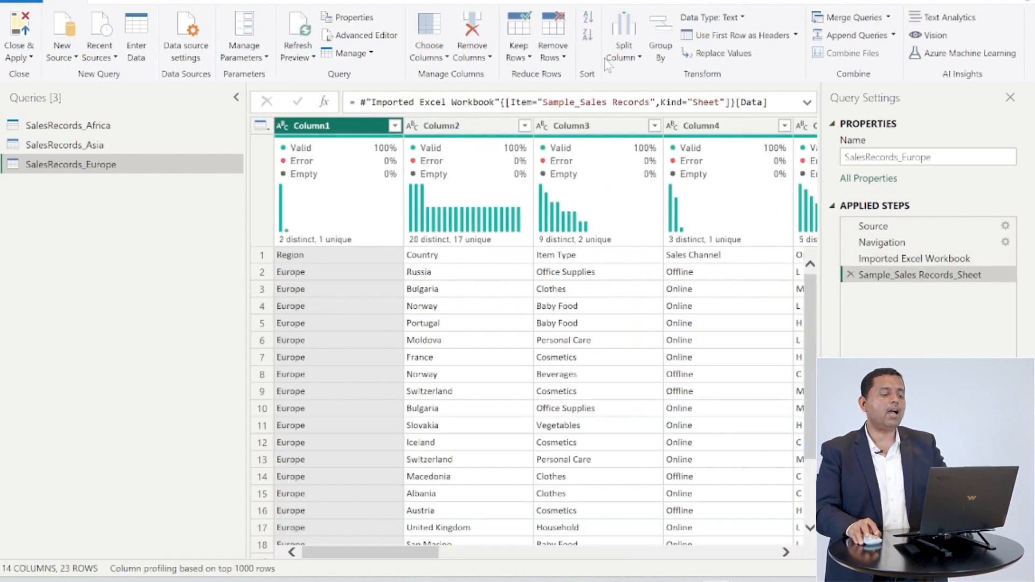
{"action": "left_click", "coordinate": [691, 35]}
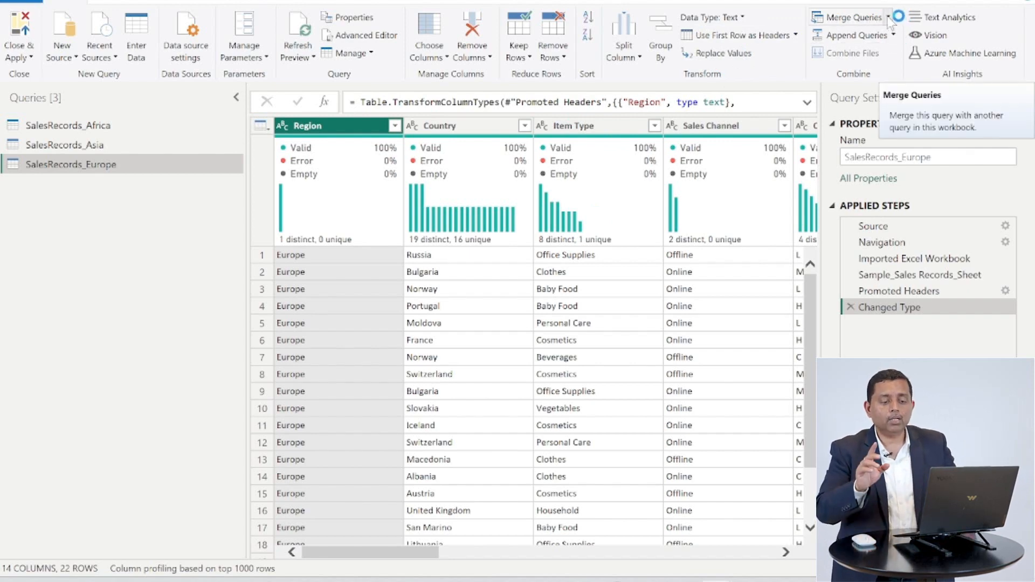
{"action": "left_click", "coordinate": [889, 18]}
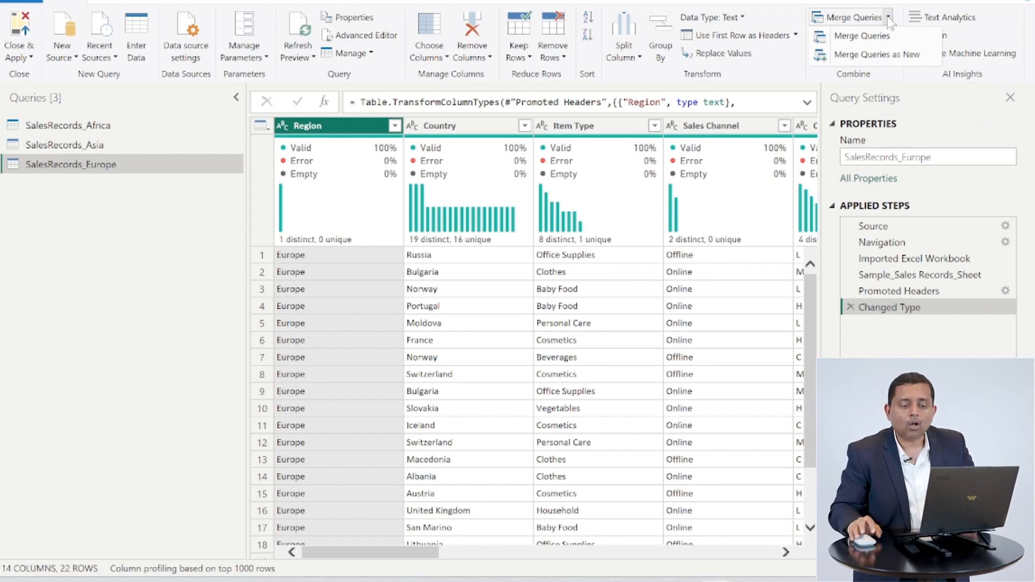
{"action": "left_click", "coordinate": [881, 56]}
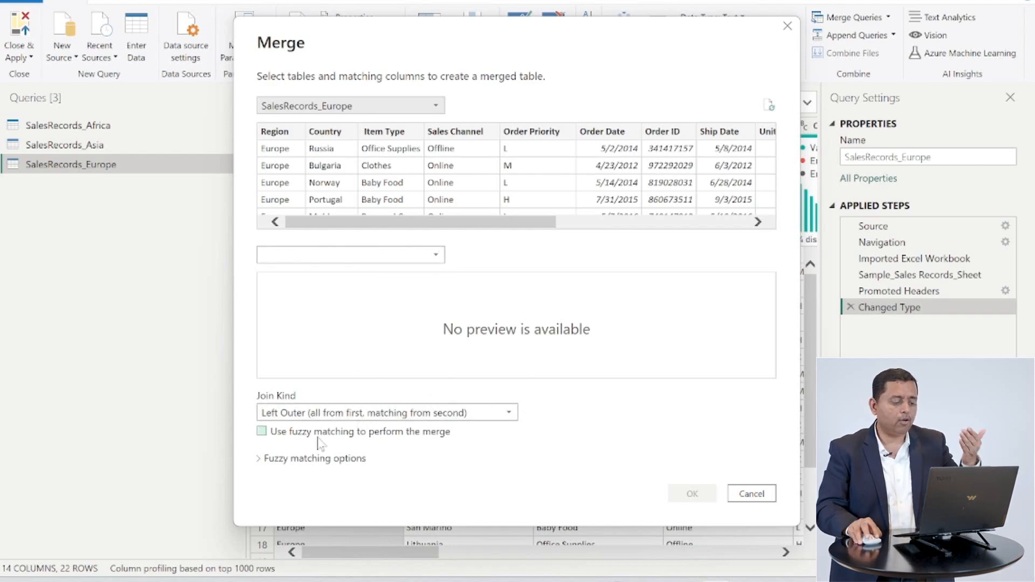
{"action": "left_click", "coordinate": [262, 459]}
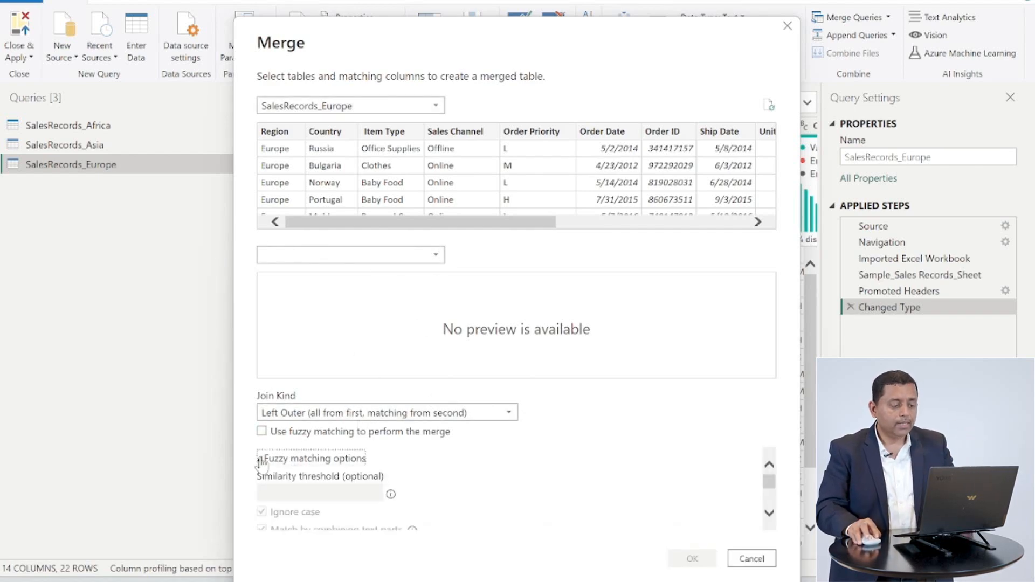
{"action": "left_click", "coordinate": [437, 256]}
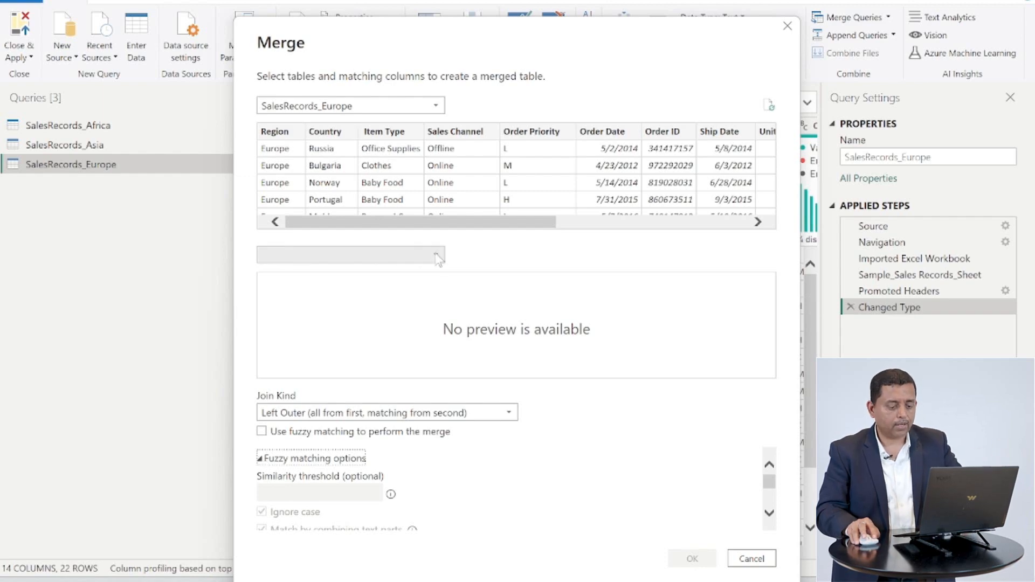
{"action": "left_click", "coordinate": [751, 559]}
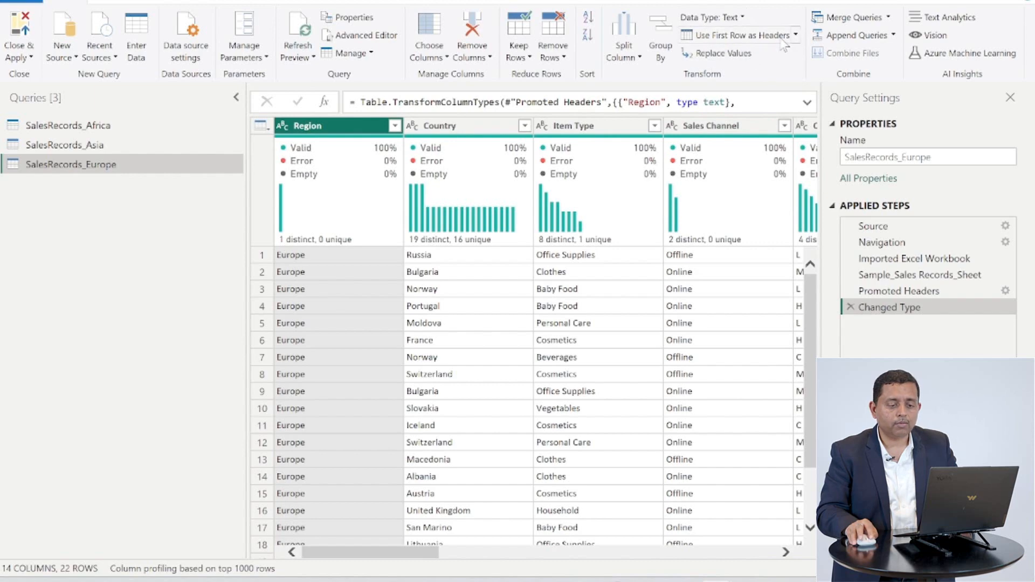
- Append SalesRecords_Europe, SalesRecords_Africa and SalesRecords_Asia as a new query using the three-or-more-tables option
{"action": "left_click", "coordinate": [894, 35]}
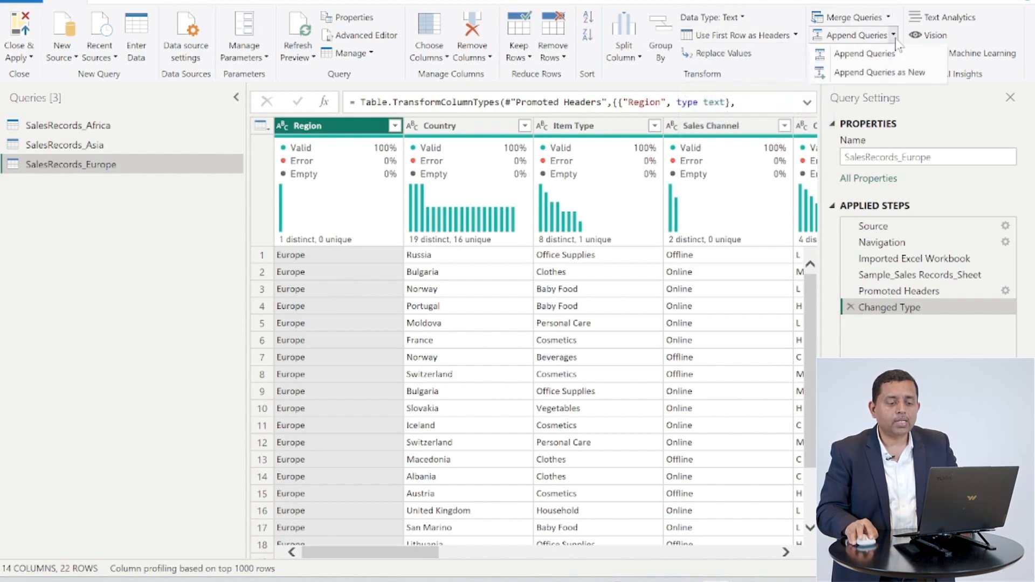
{"action": "left_click", "coordinate": [889, 72]}
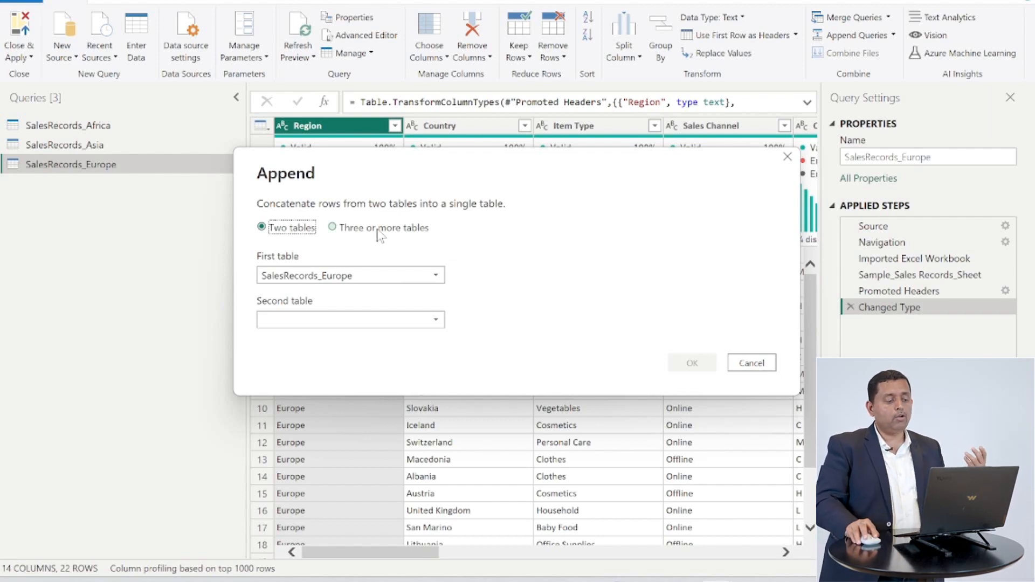
{"action": "left_click", "coordinate": [345, 229]}
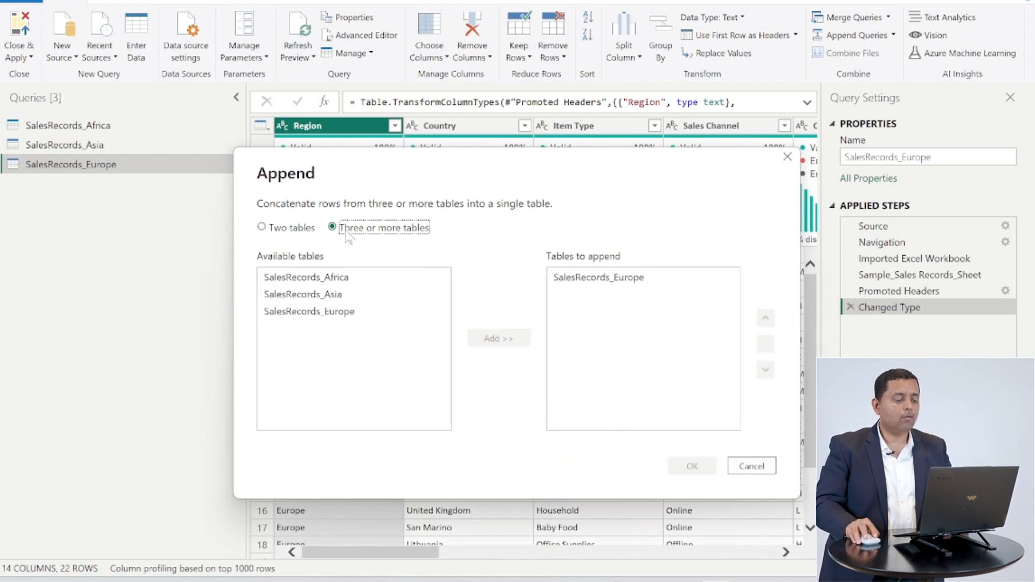
{"action": "left_click", "coordinate": [343, 278]}
{"action": "left_click", "coordinate": [488, 338]}
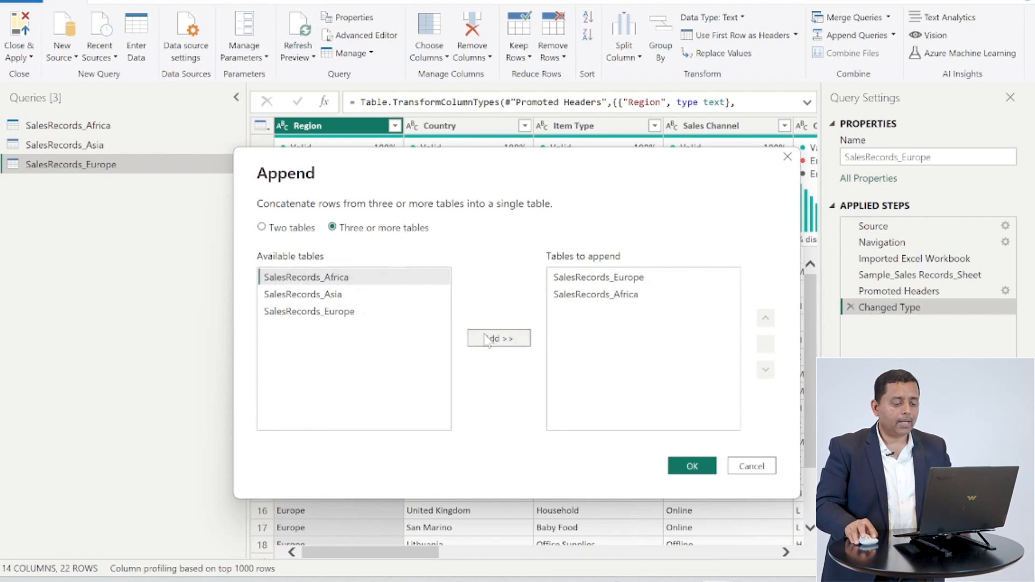
{"action": "left_click", "coordinate": [358, 297]}
{"action": "left_click", "coordinate": [487, 339]}
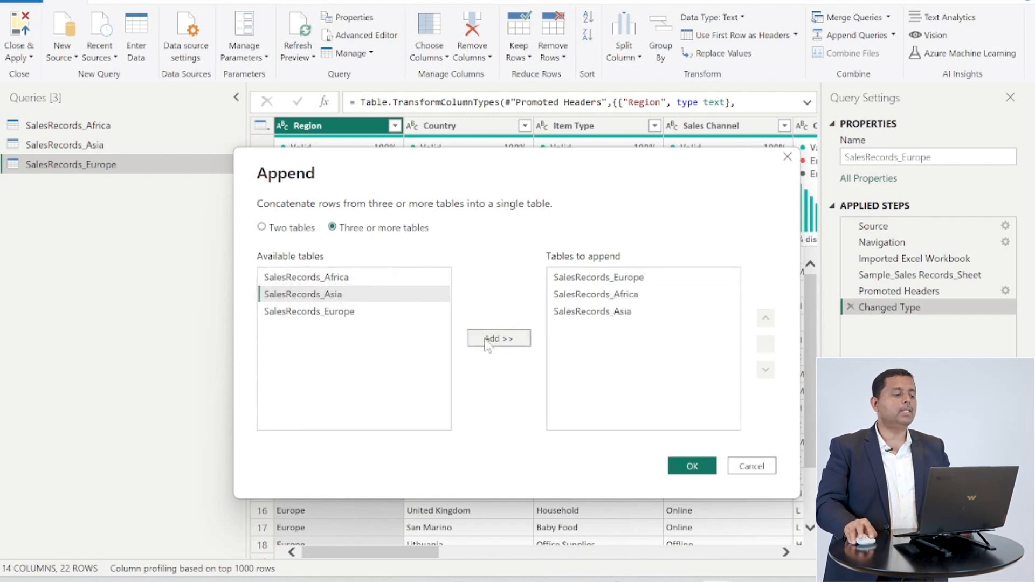
{"action": "left_click", "coordinate": [693, 467]}
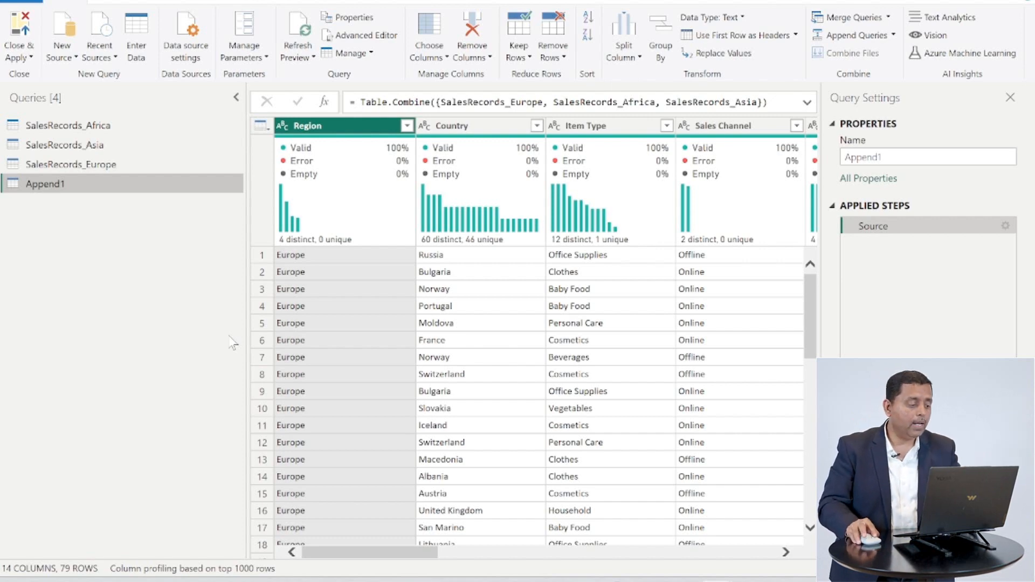
- Rename the Append1 query to SalesRecordsMaster
{"action": "double_click", "coordinate": [64, 186]}
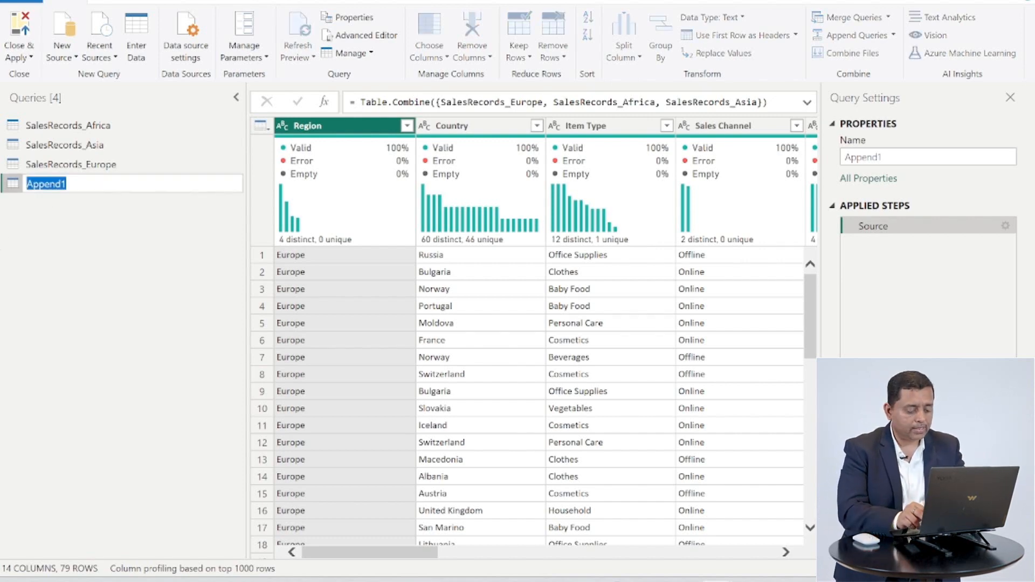
{"action": "type", "text": "Sales"}
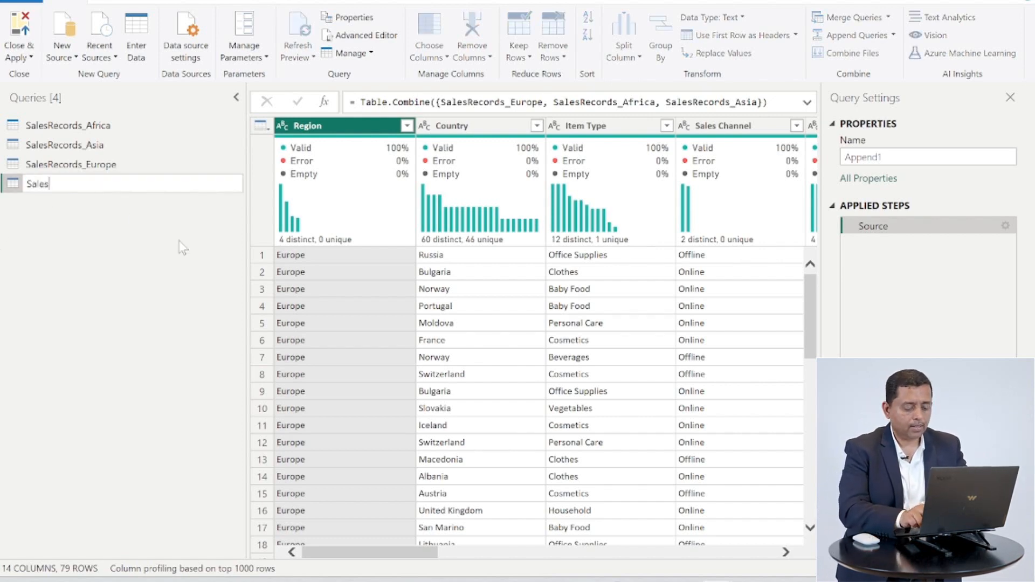
{"action": "type", "text": "Records"}
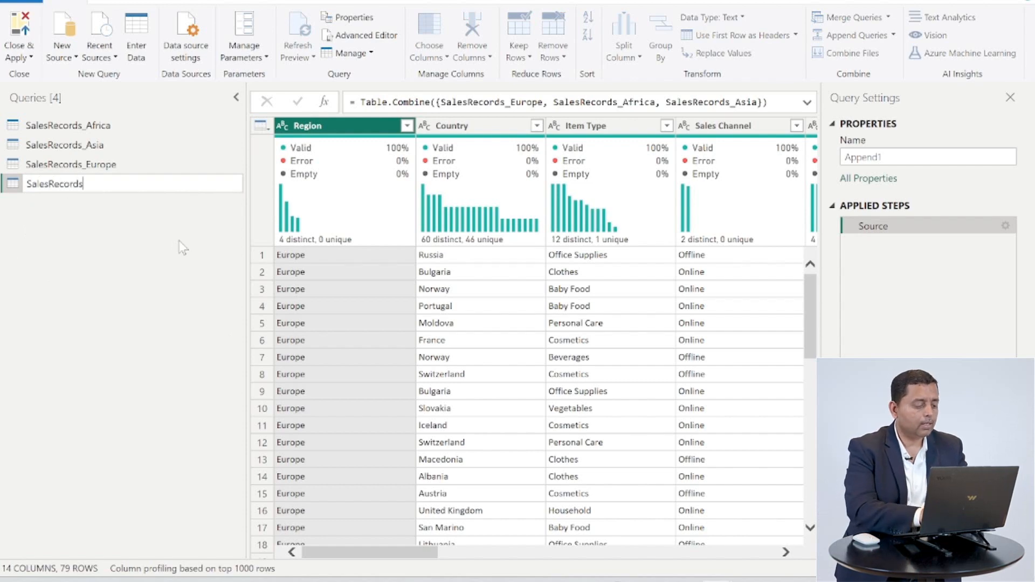
{"action": "type", "text": "aste"}
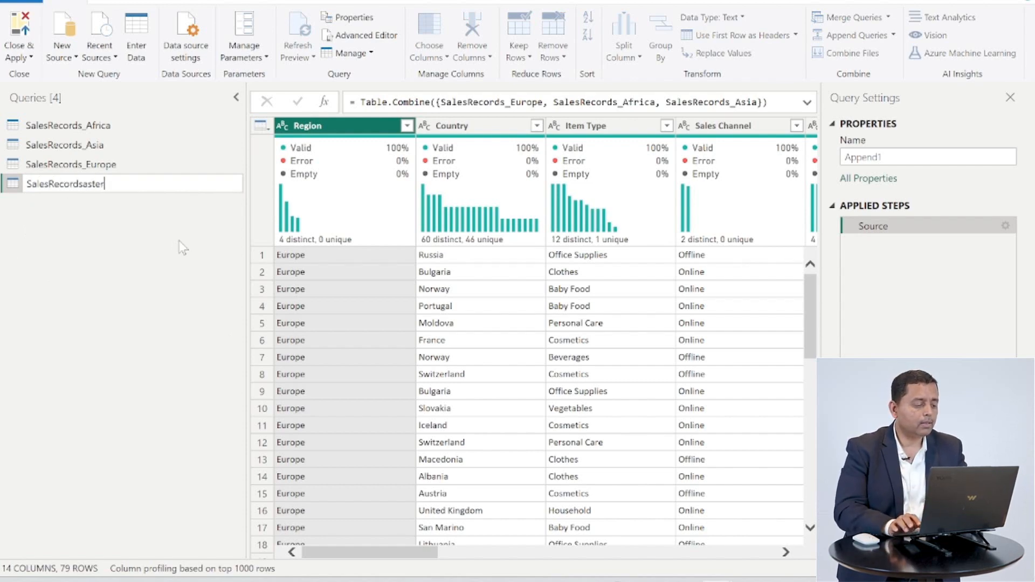
{"action": "type", "text": "r"}
{"action": "key", "text": "Left"}
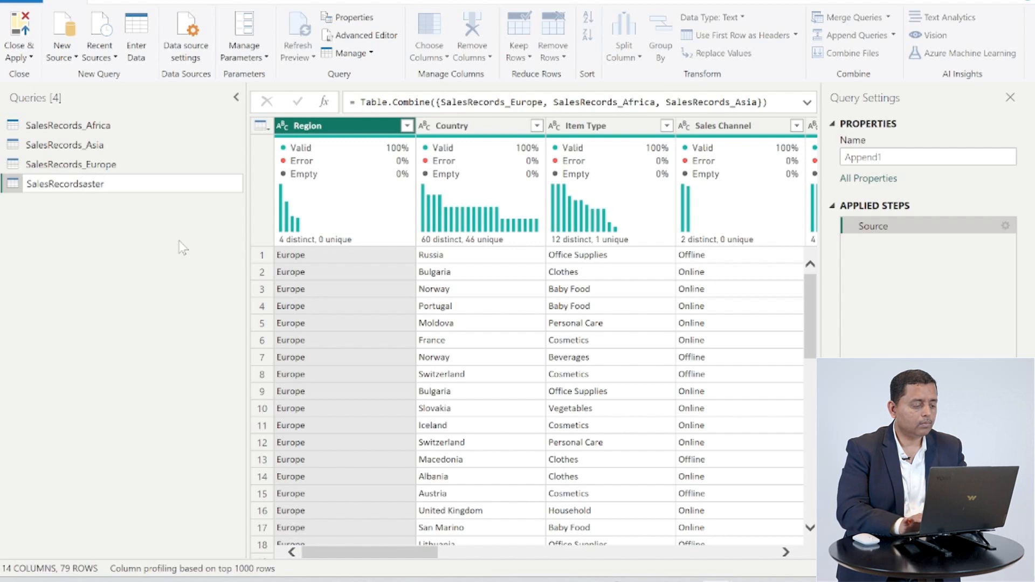
{"action": "key", "text": "Caps_Lock"}
{"action": "type", "text": "M"}
{"action": "key", "text": "Caps_Lock"}
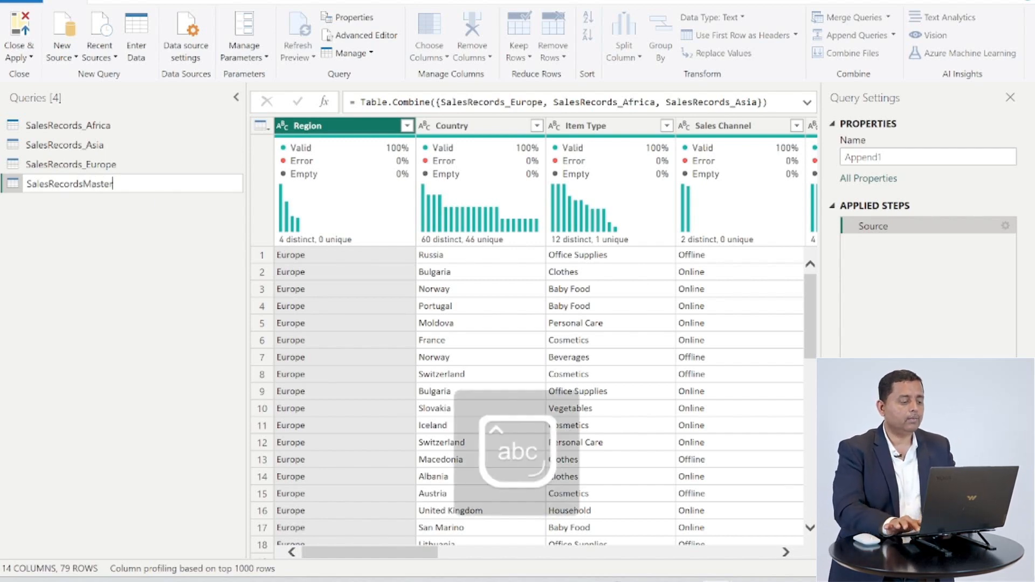
{"action": "key", "text": "Return"}
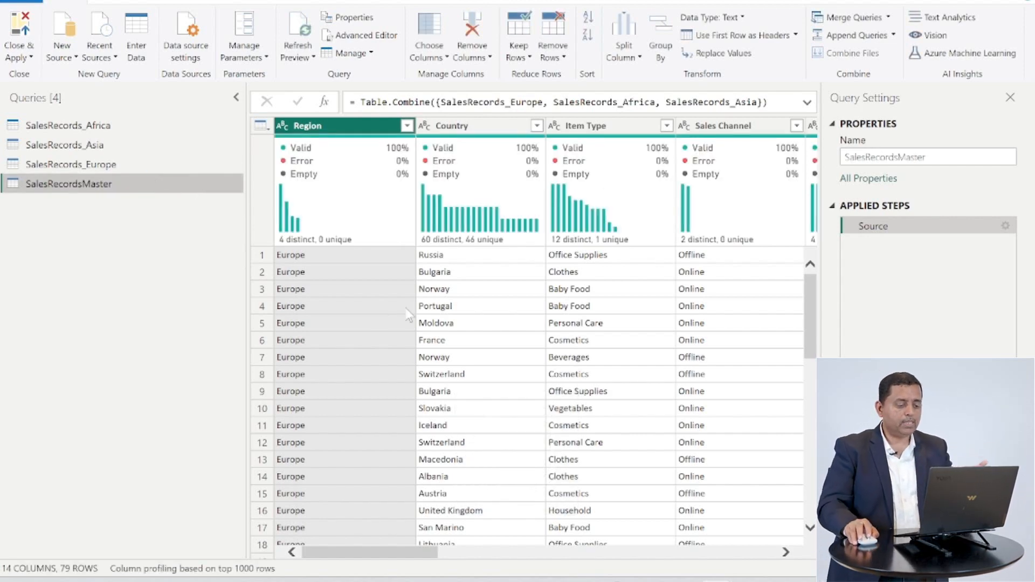
- Disable loading for the SalesRecords_Africa, SalesRecords_Asia and SalesRecords_Europe queries and close and apply the changes
{"action": "scroll", "coordinate": [406, 323], "scroll_direction": "down", "scroll_amount": 5}
{"action": "scroll", "coordinate": [423, 325], "scroll_direction": "down", "scroll_amount": 9}
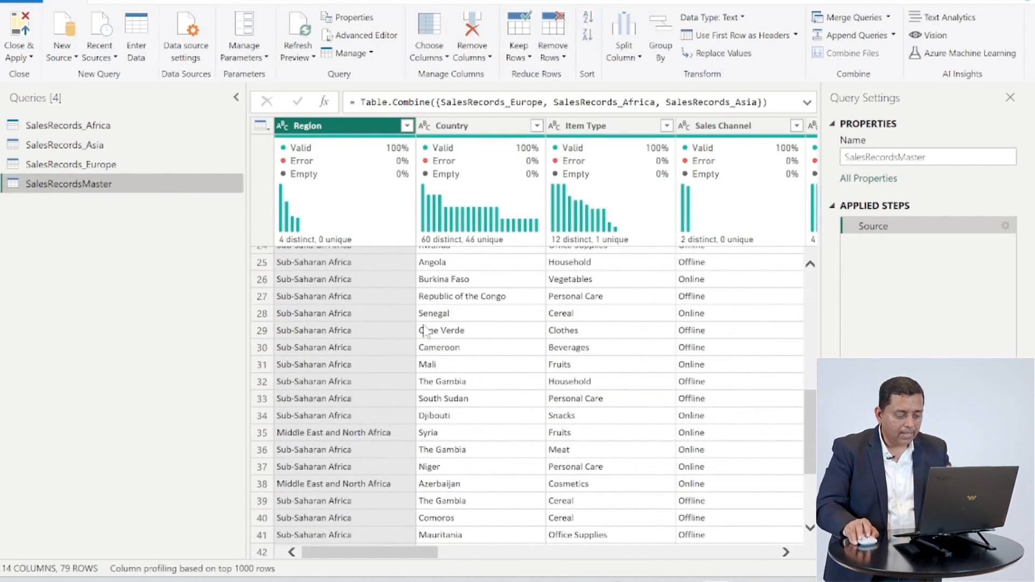
{"action": "scroll", "coordinate": [409, 337], "scroll_direction": "down", "scroll_amount": 6}
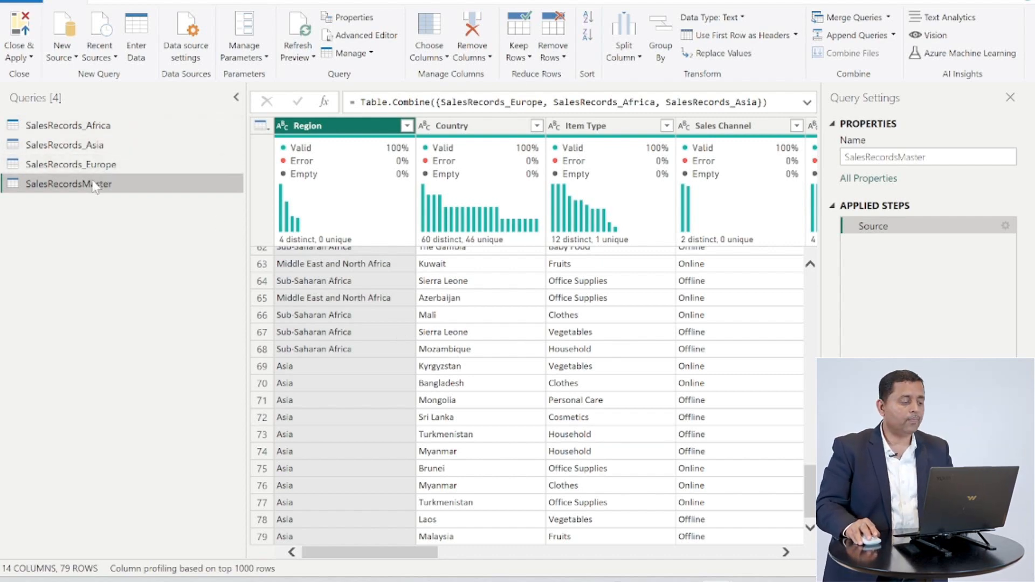
{"action": "right_click", "coordinate": [112, 131]}
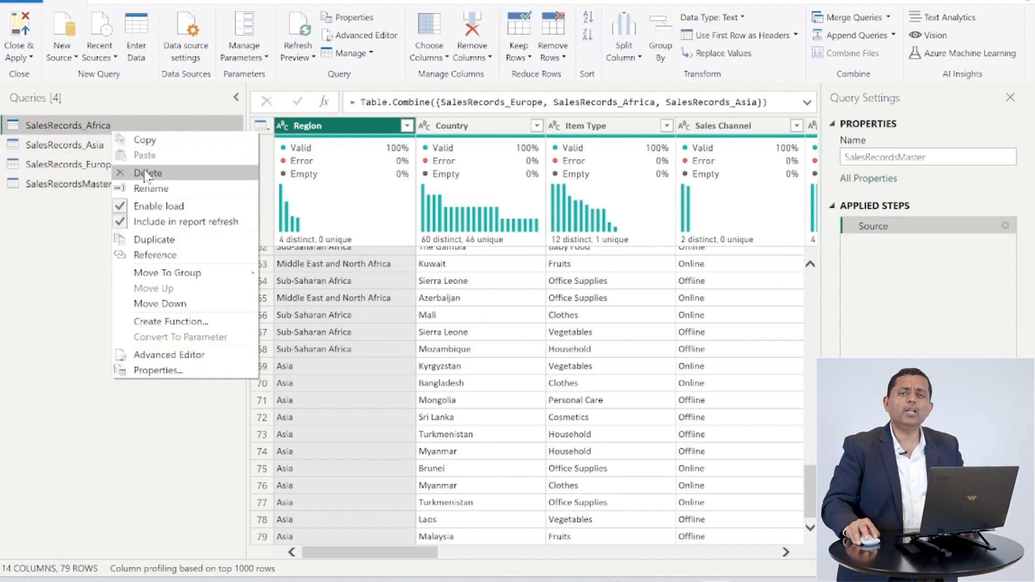
{"action": "left_click", "coordinate": [160, 209]}
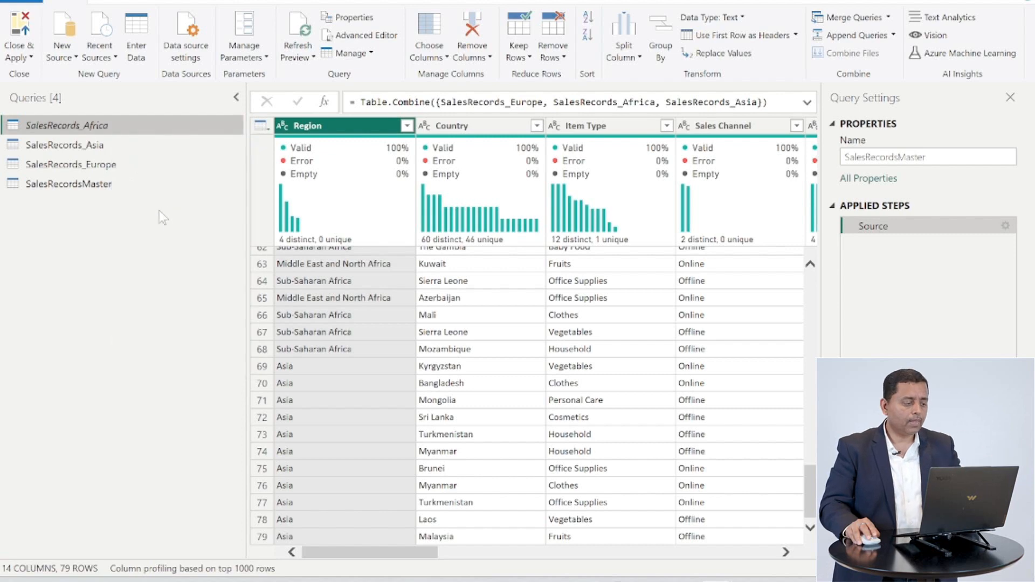
{"action": "right_click", "coordinate": [115, 150]}
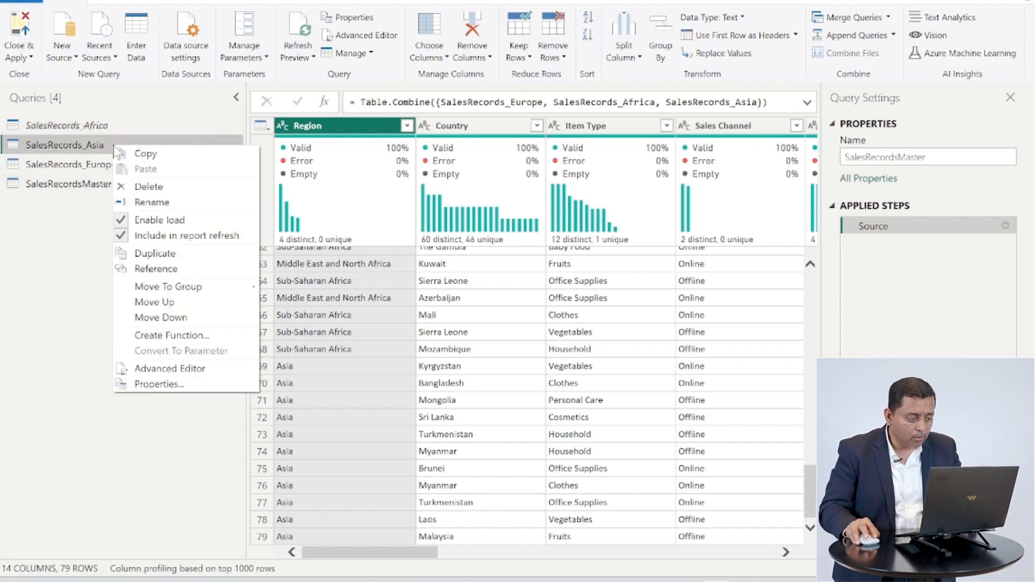
{"action": "left_click", "coordinate": [163, 222]}
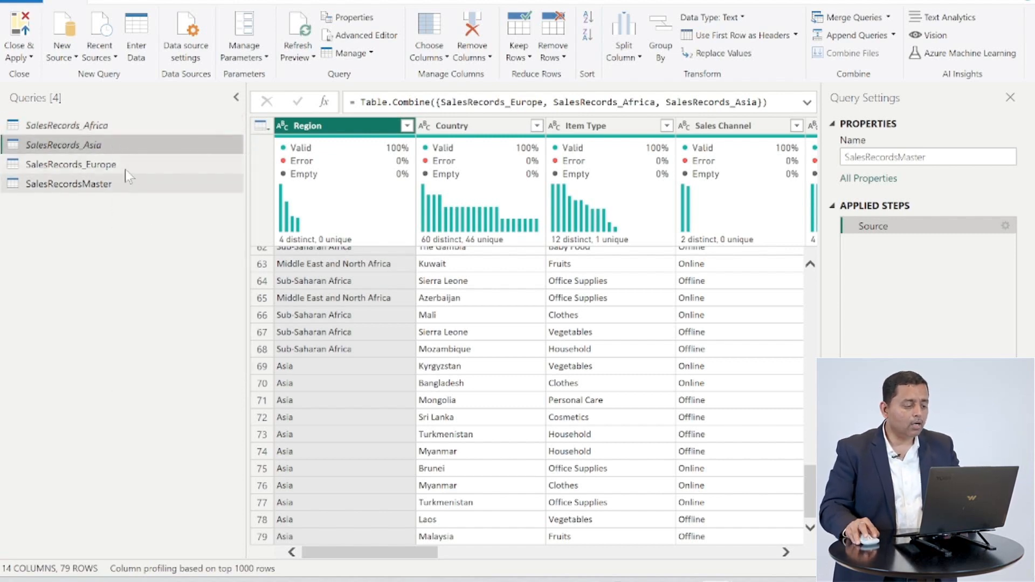
{"action": "right_click", "coordinate": [125, 165]}
{"action": "left_click", "coordinate": [175, 238]}
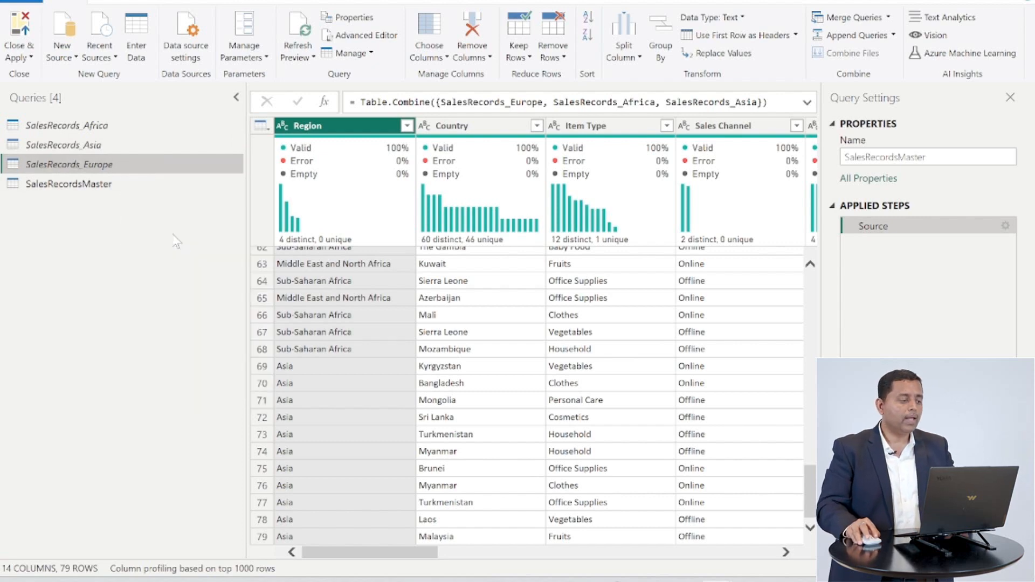
{"action": "left_click", "coordinate": [20, 33]}
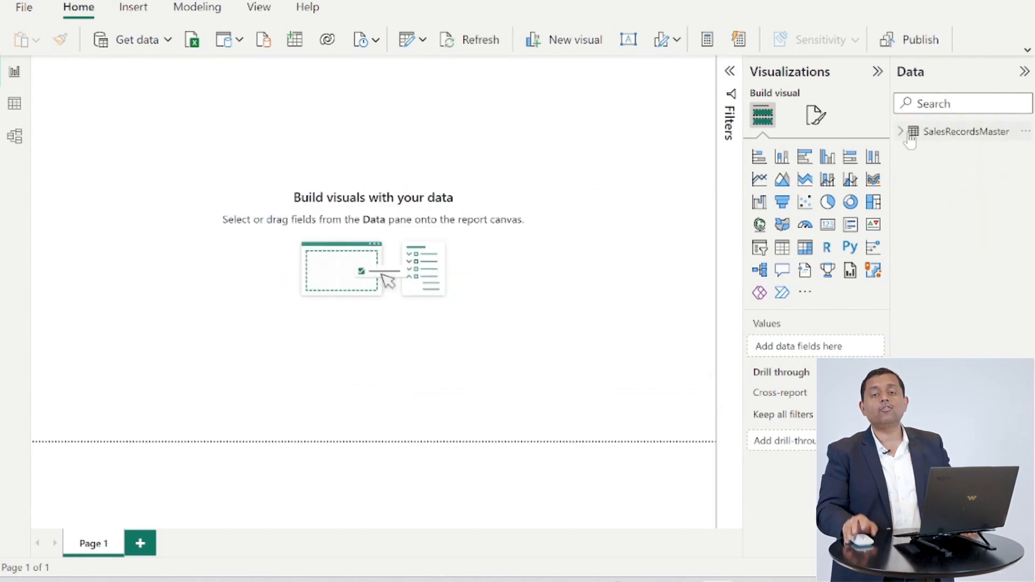
- Expand the SalesRecordsMaster fields and browse the table's rows in Data view
{"action": "left_click", "coordinate": [910, 138]}
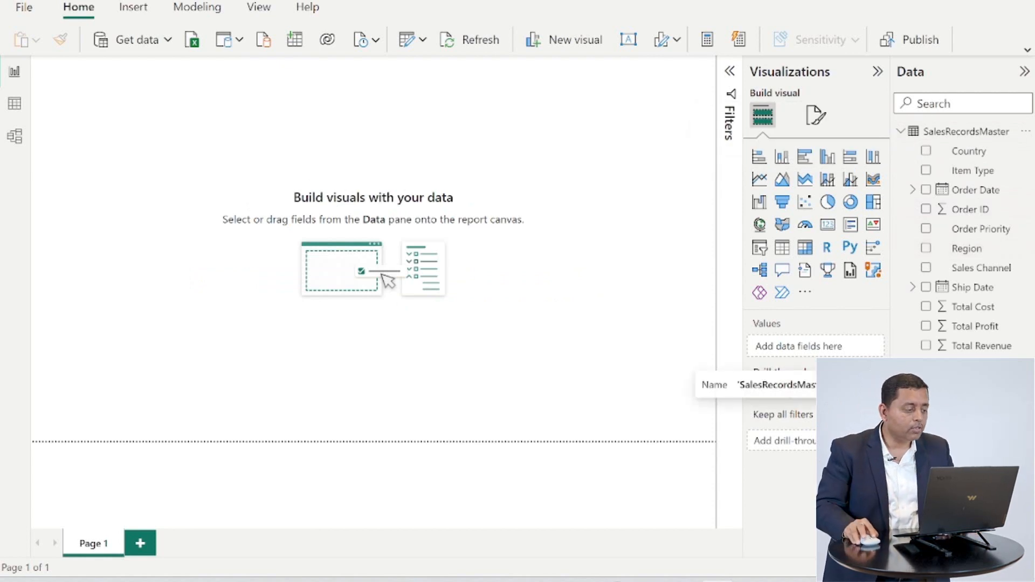
{"action": "left_click", "coordinate": [15, 105]}
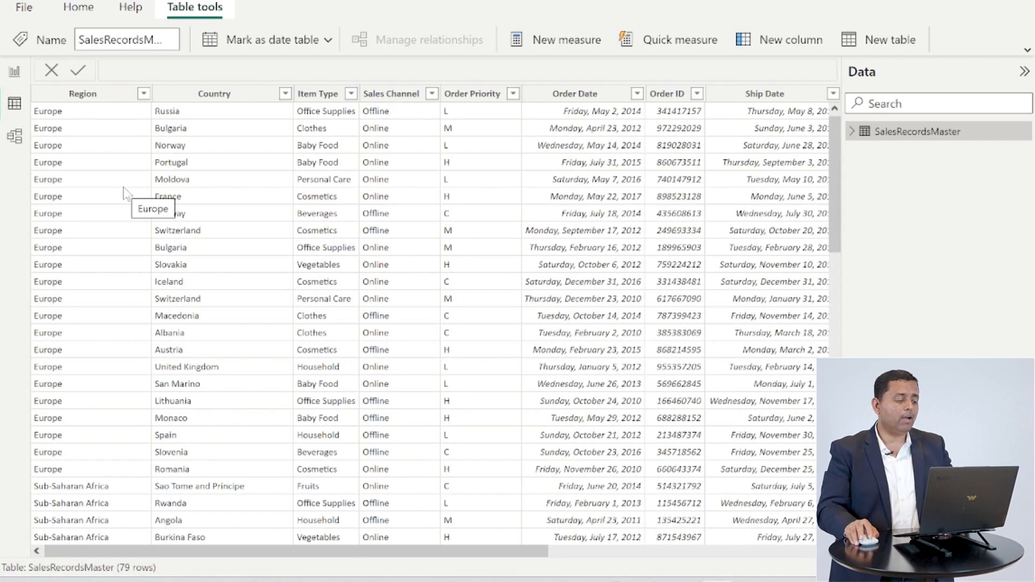
{"action": "scroll", "coordinate": [125, 193], "scroll_direction": "down", "scroll_amount": 18}
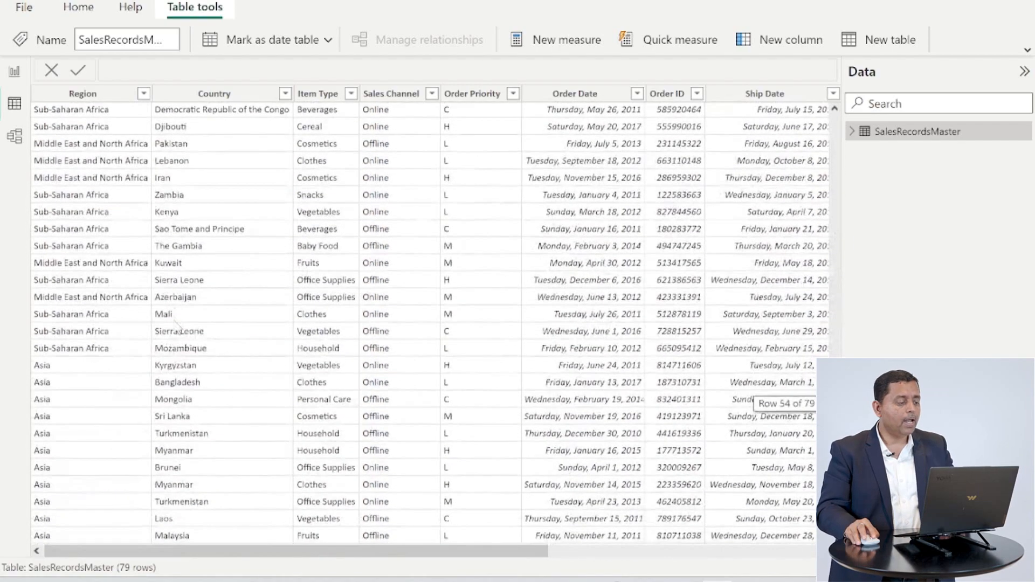
{"action": "scroll", "coordinate": [173, 325], "scroll_direction": "up", "scroll_amount": 6}
{"action": "scroll", "coordinate": [174, 325], "scroll_direction": "up", "scroll_amount": 10}
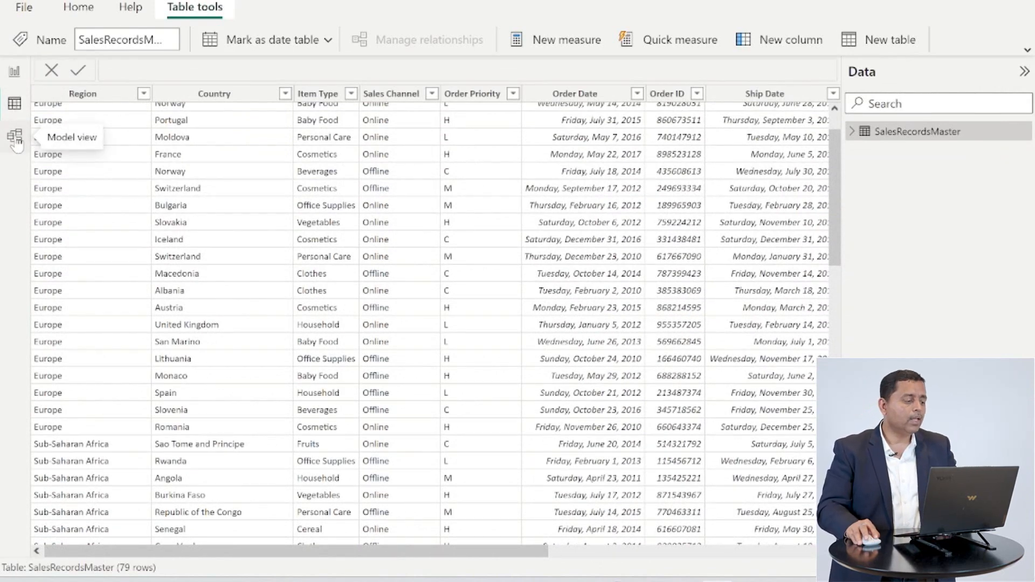
{"action": "left_click", "coordinate": [14, 71]}
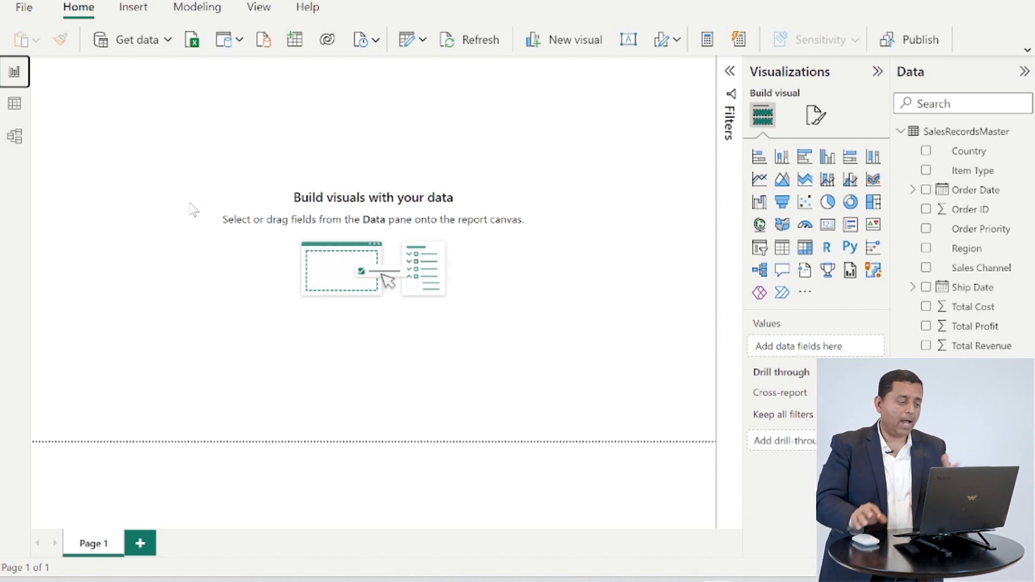
{"action": "left_click", "coordinate": [15, 103]}
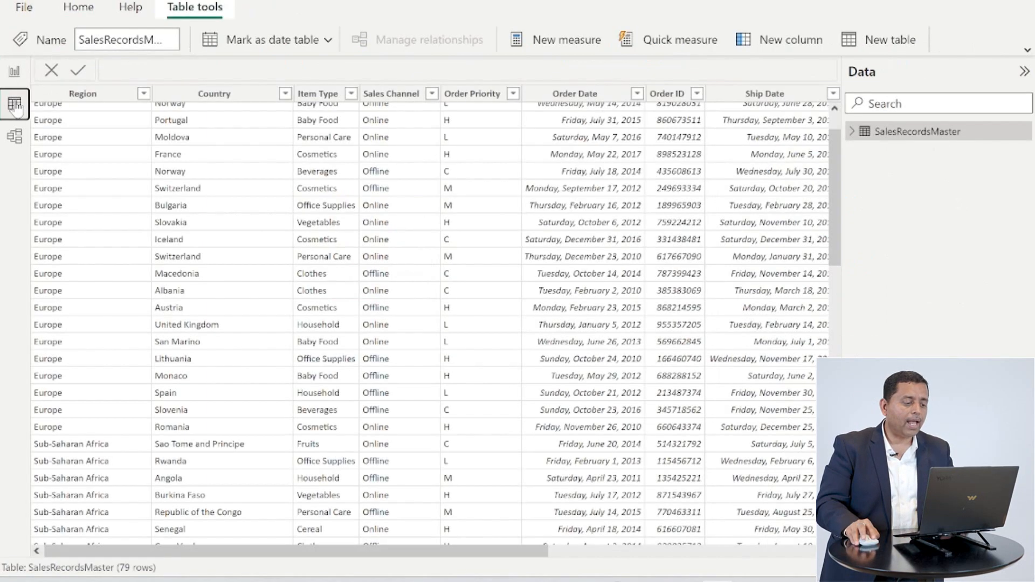
- Sort the Country column descending and clear the sort again
{"action": "left_click", "coordinate": [289, 100]}
{"action": "left_click", "coordinate": [285, 95]}
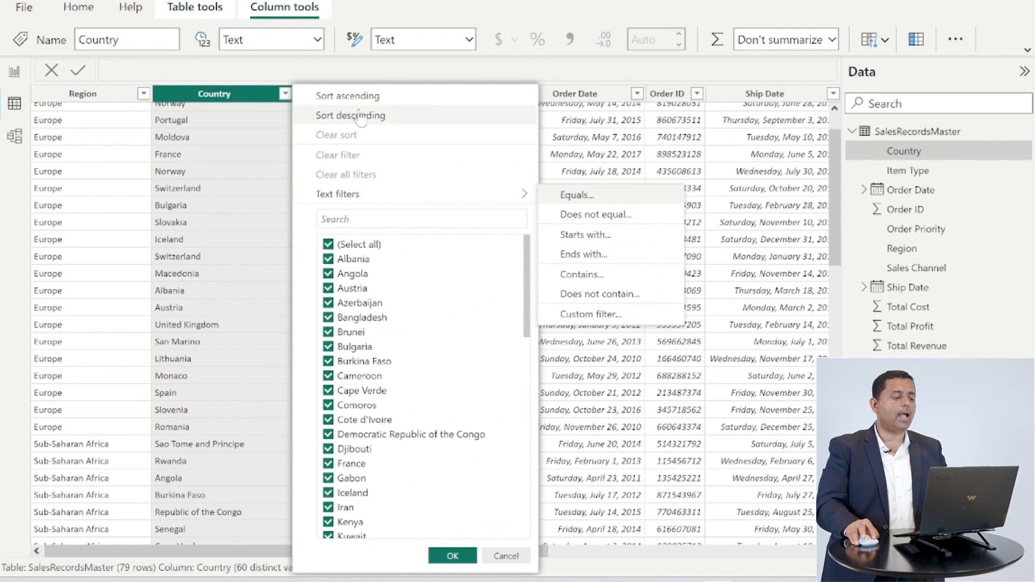
{"action": "left_click", "coordinate": [359, 116]}
{"action": "left_click", "coordinate": [285, 94]}
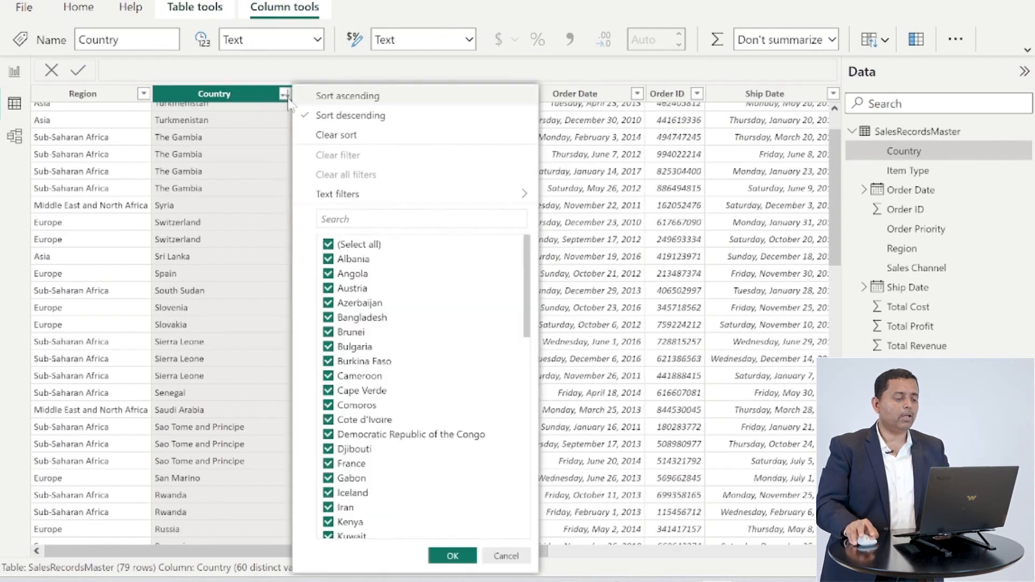
{"action": "left_click", "coordinate": [345, 135]}
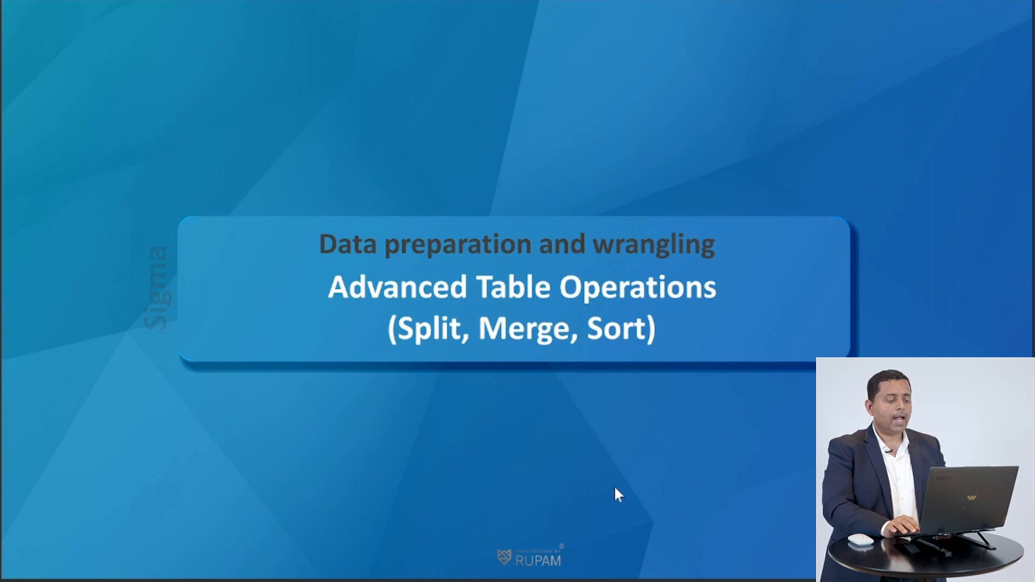
{"action": "key", "text": "Right"}
{"action": "key", "text": "Right"}
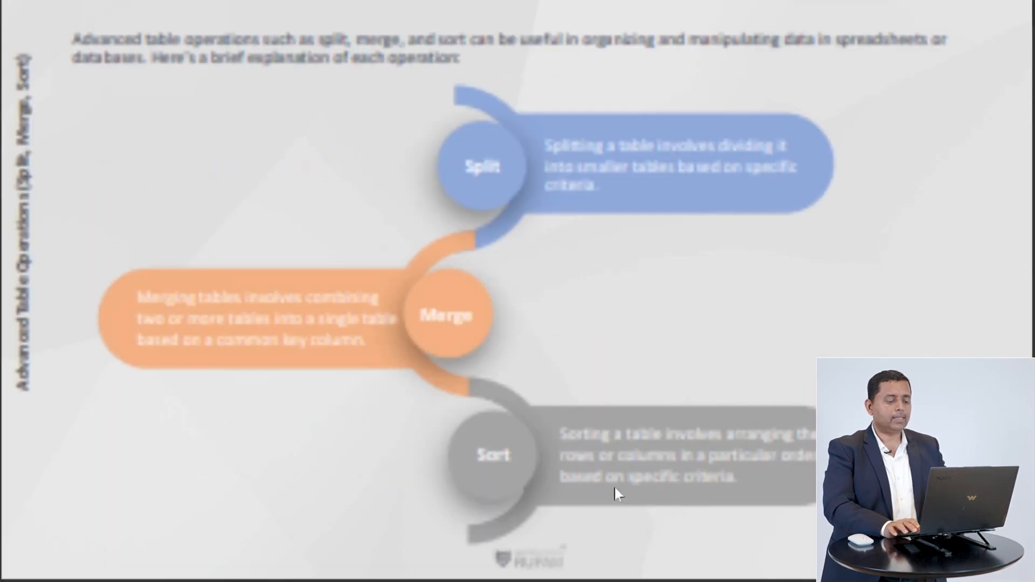
{"action": "key", "text": "Left"}
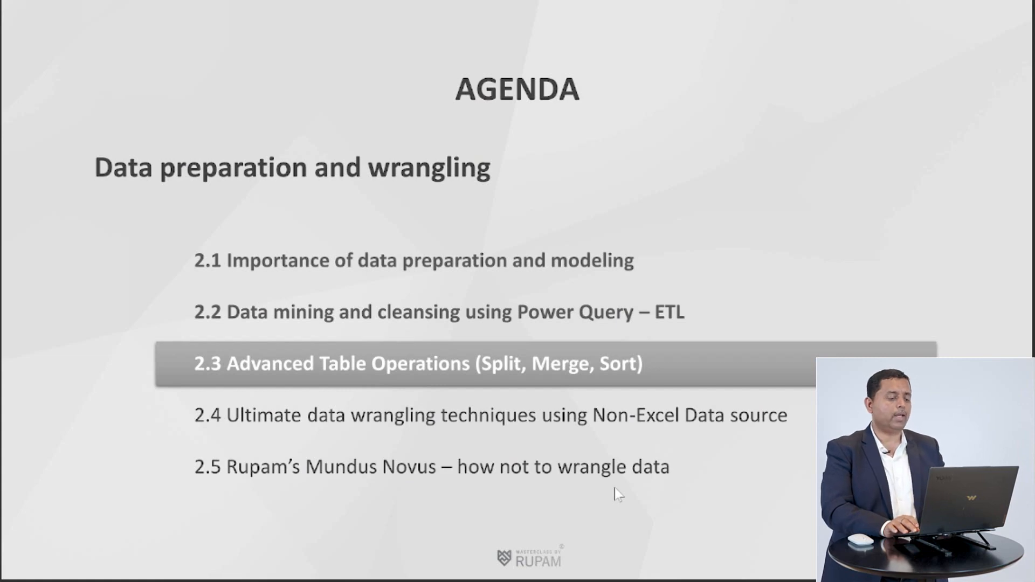
{"action": "key", "text": "Right"}
{"action": "key", "text": "Right"}
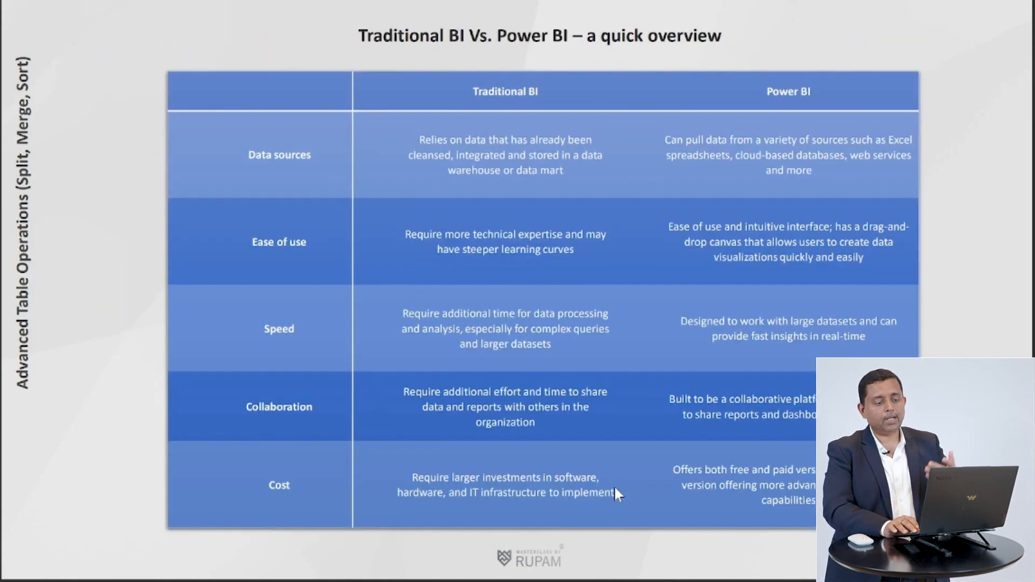
{"action": "key", "text": "Right"}
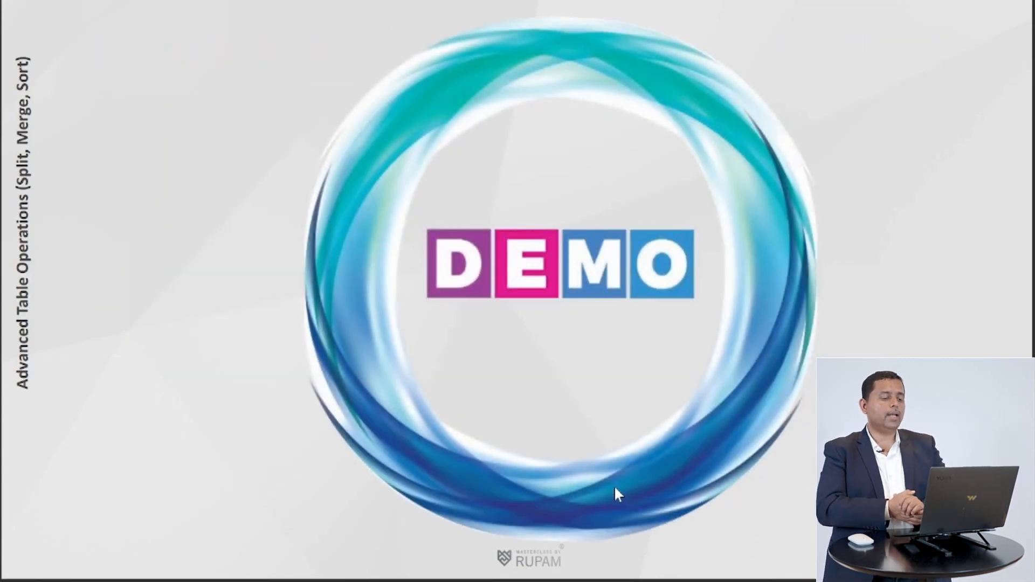
{"action": "key", "text": "Right"}
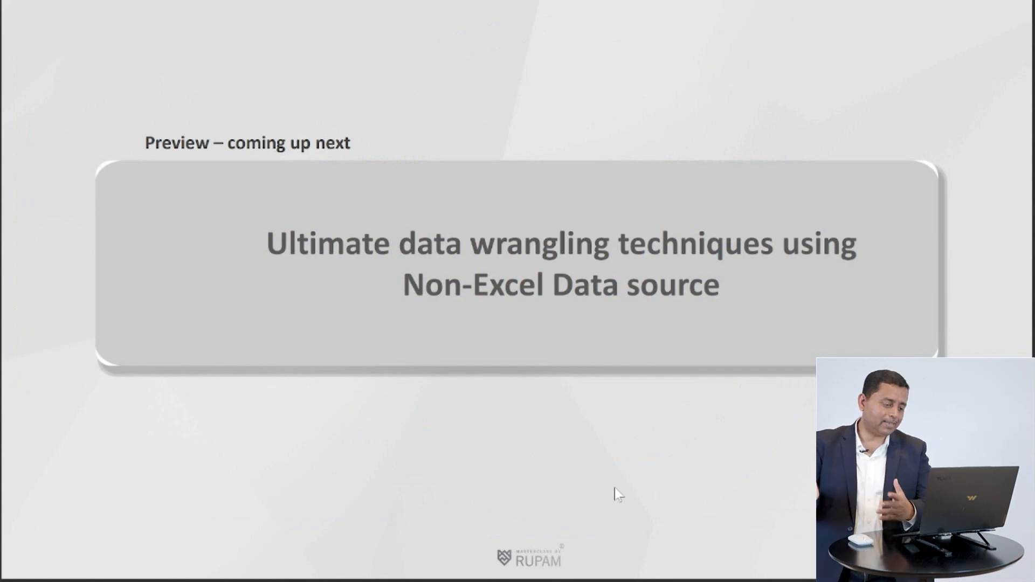